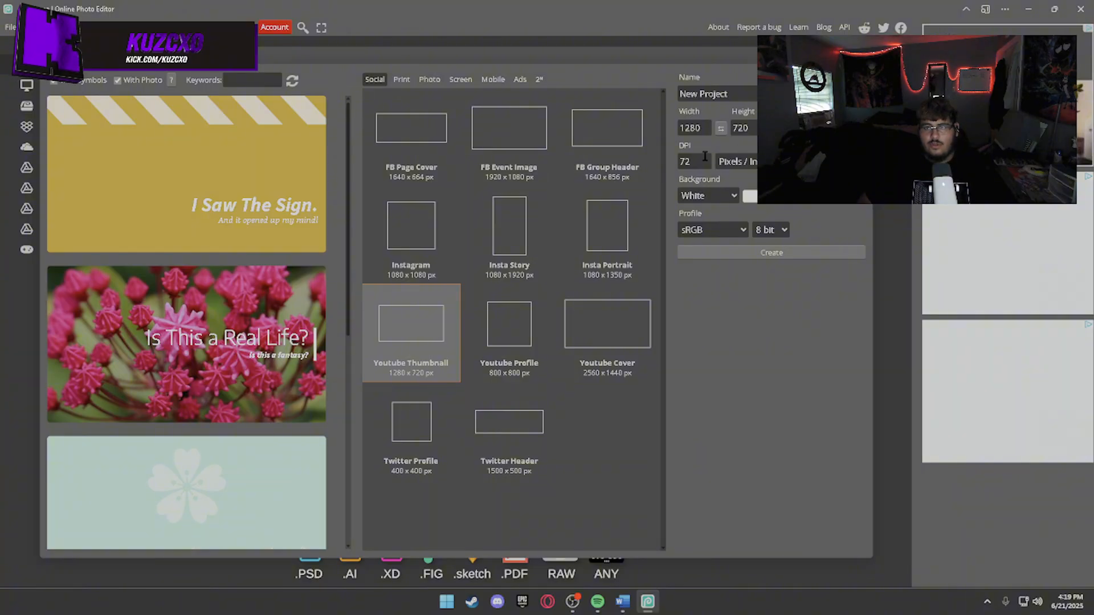
Set the 1280 x 720 YouTube Thumbnail project to 300 DPI and 32 bit depth, and create it.
{"action": "key", "text": "BackSpace"}
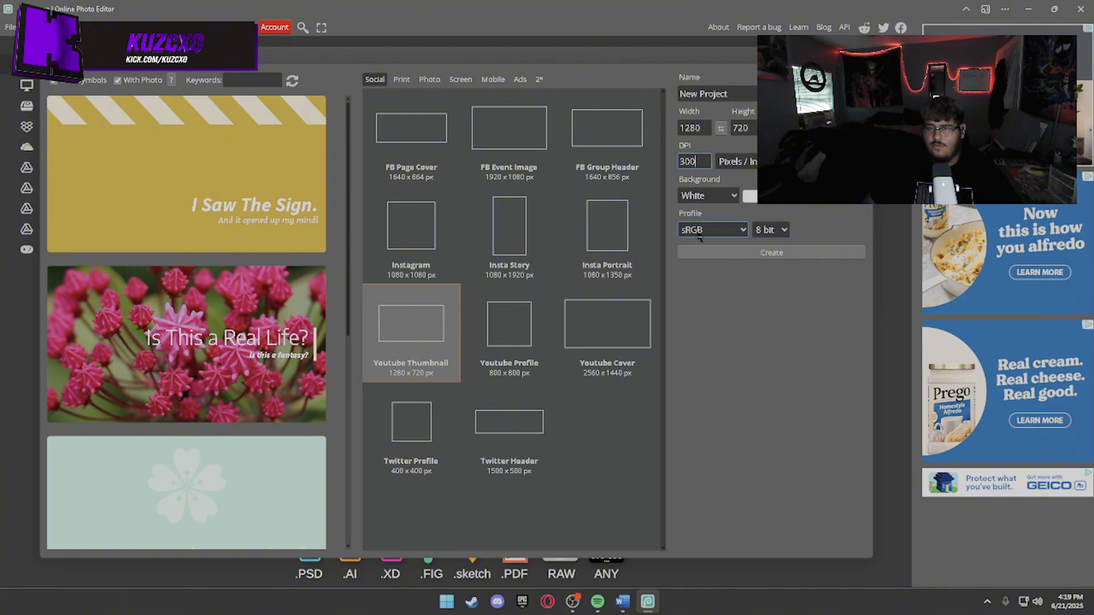
{"action": "left_click", "coordinate": [775, 231]}
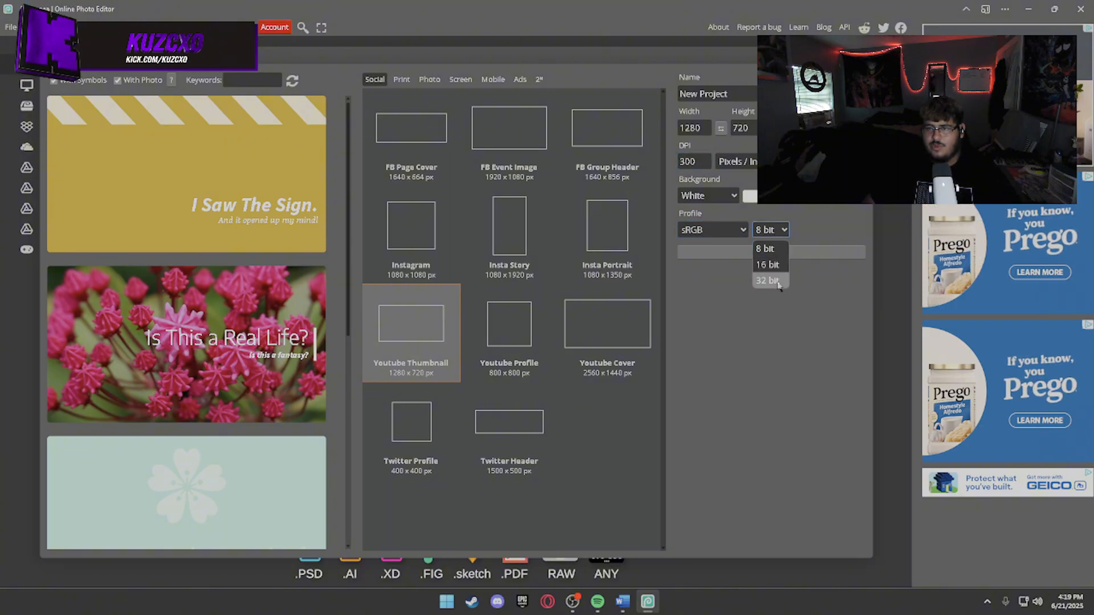
{"action": "left_click", "coordinate": [769, 278]}
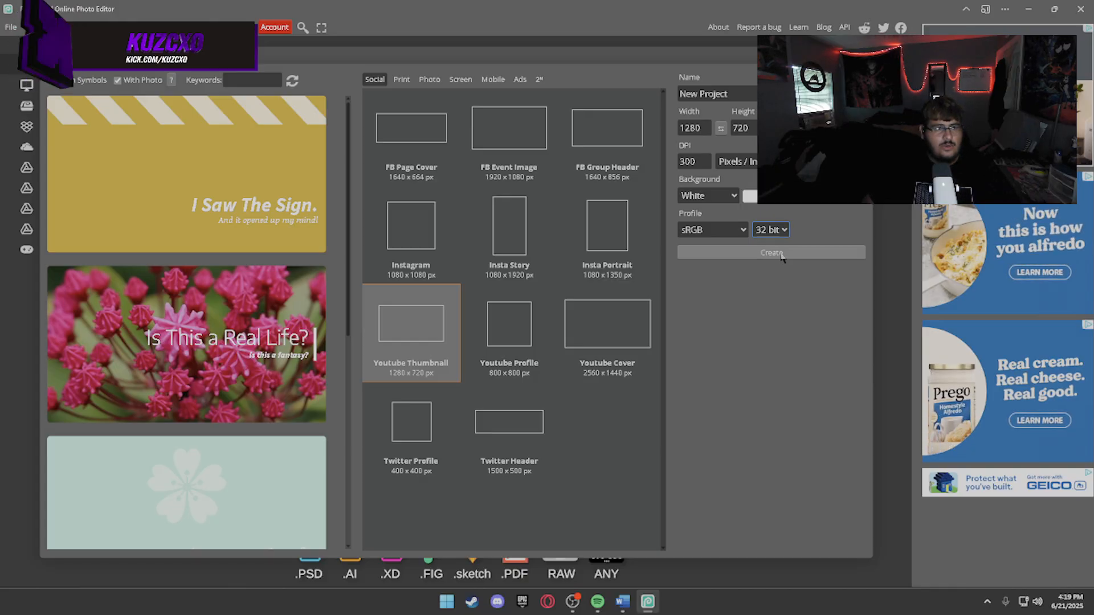
{"action": "left_click", "coordinate": [771, 252]}
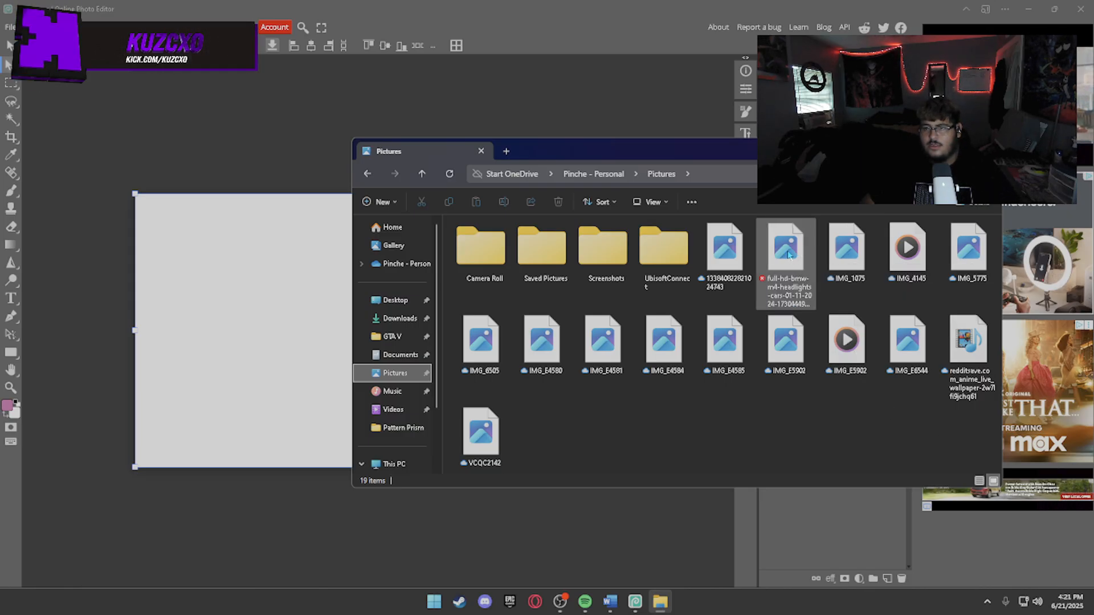
Try to place the trip-acid-lsd-hd-wallpaper-preview image from the Camera Roll folder onto the canvas.
{"action": "double_click", "coordinate": [482, 247]}
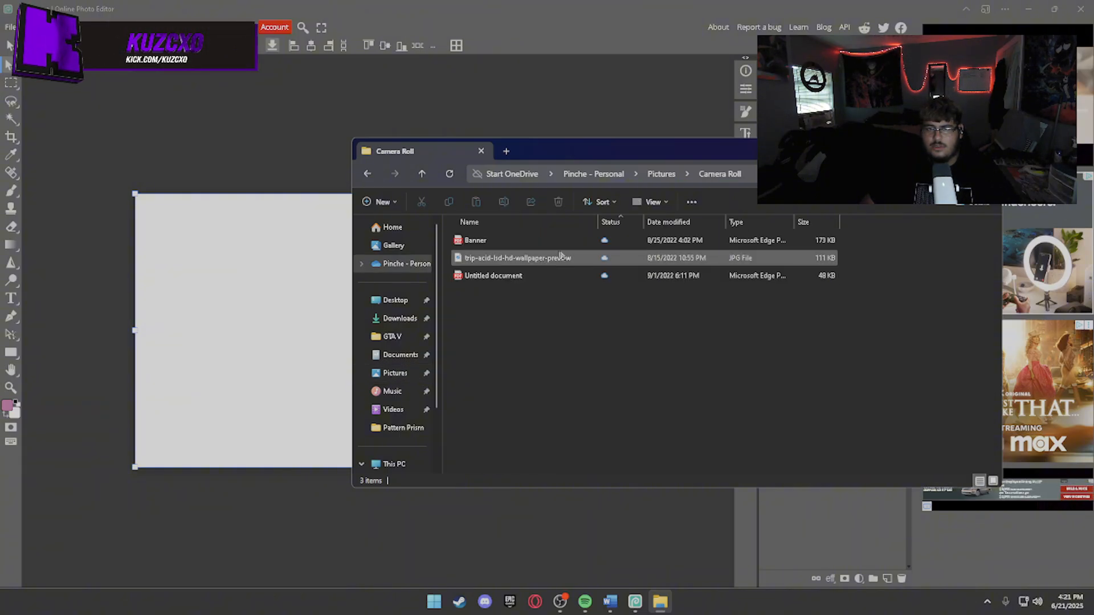
{"action": "left_click_drag", "start_coordinate": [573, 264], "coordinate": [556, 418]}
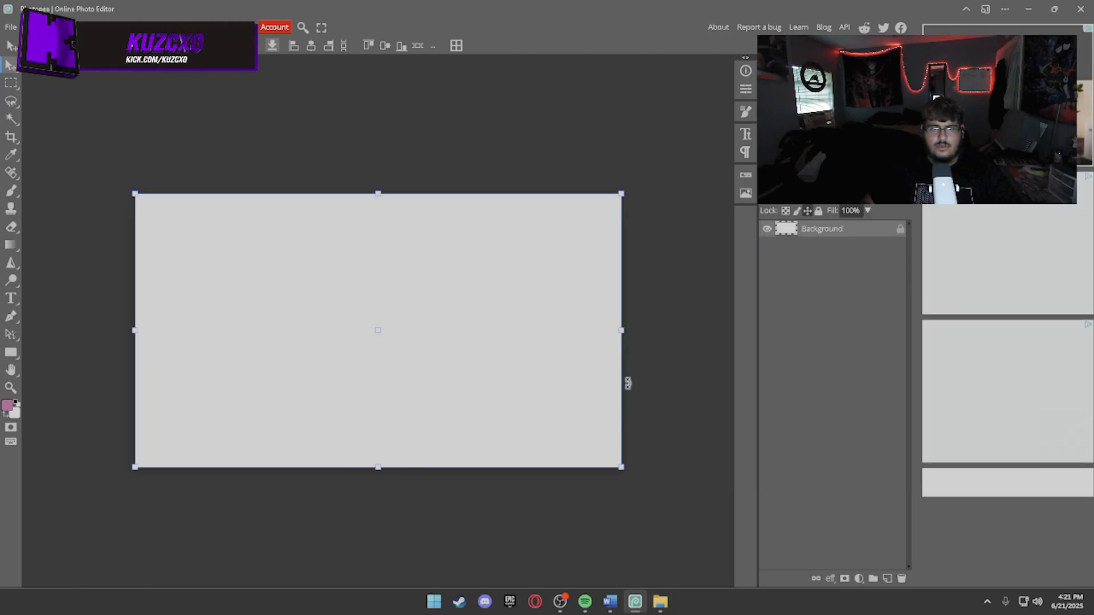
{"action": "left_click", "coordinate": [660, 604]}
{"action": "left_click_drag", "start_coordinate": [564, 155], "coordinate": [720, 162]}
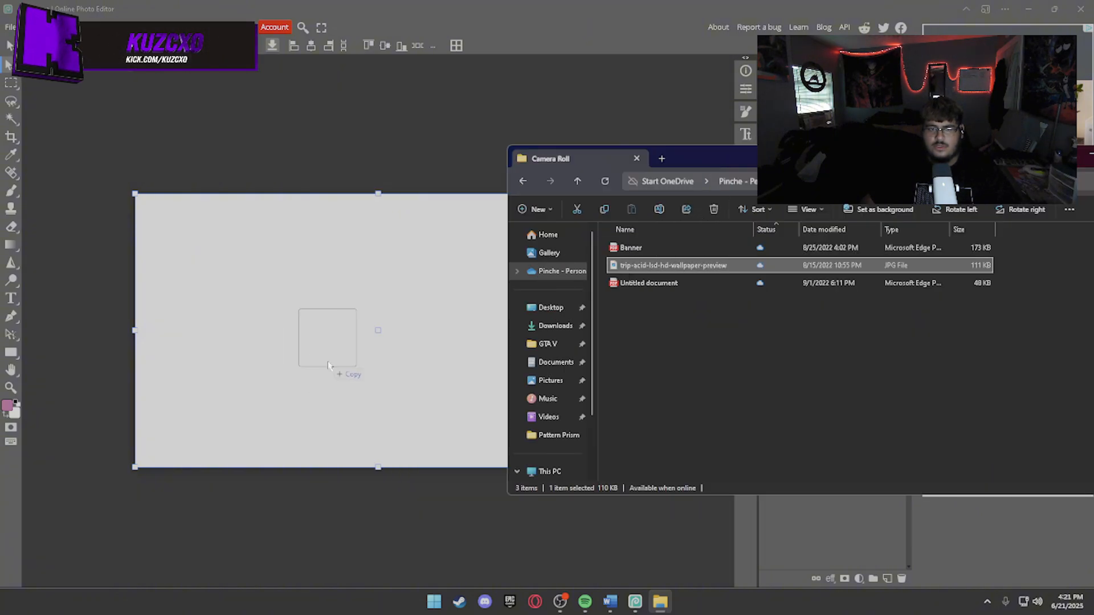
{"action": "left_click_drag", "start_coordinate": [328, 365], "coordinate": [328, 366]}
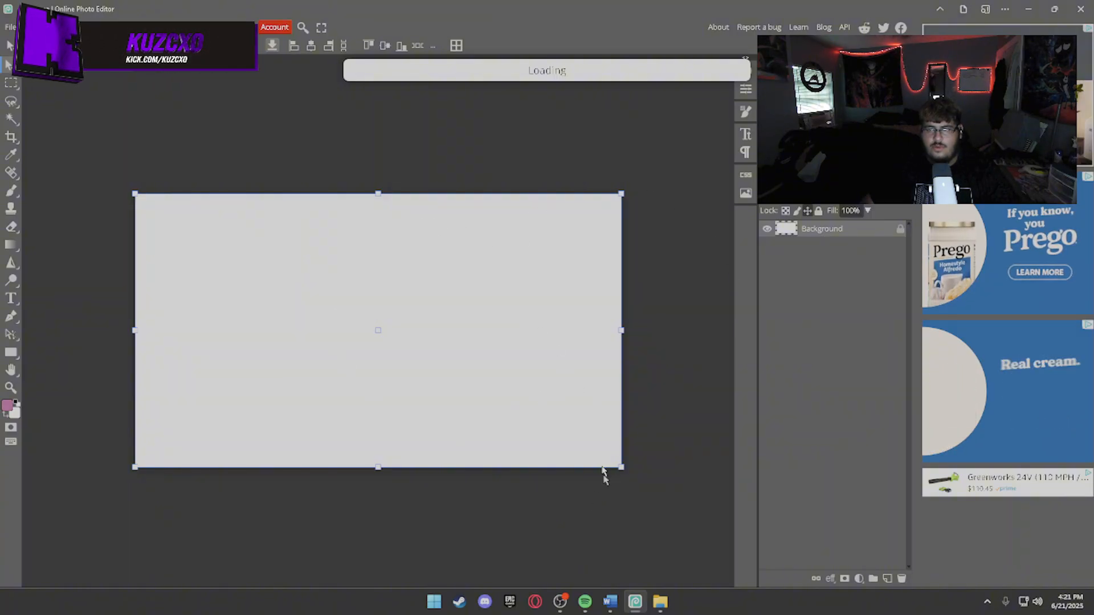
Switch to File Explorer and open the Downloads folder at the files from earlier this week.
{"action": "left_click", "coordinate": [660, 602]}
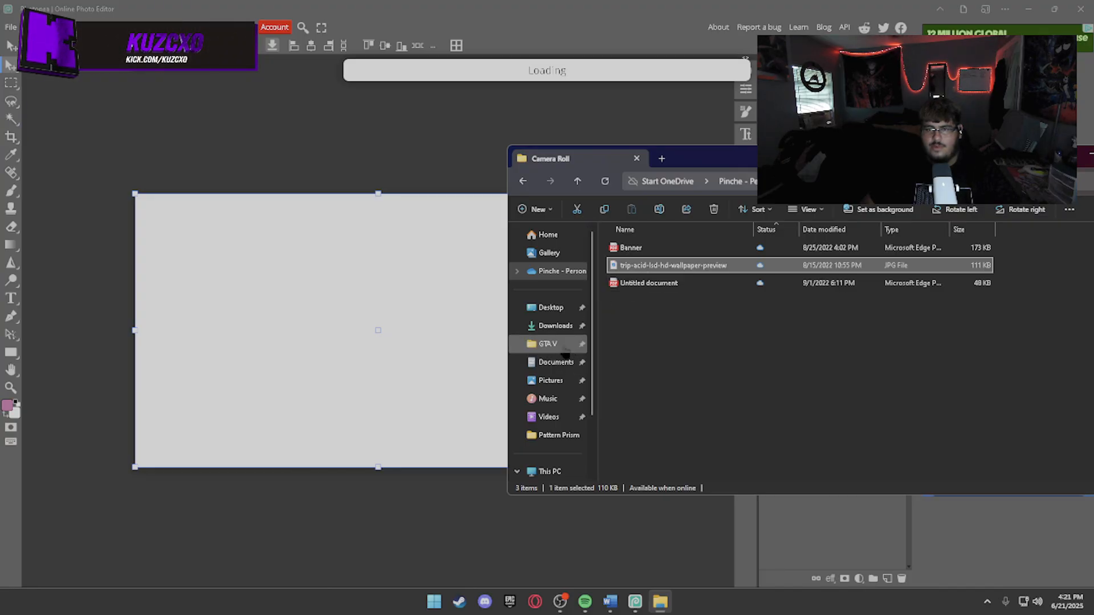
{"action": "left_click", "coordinate": [564, 312]}
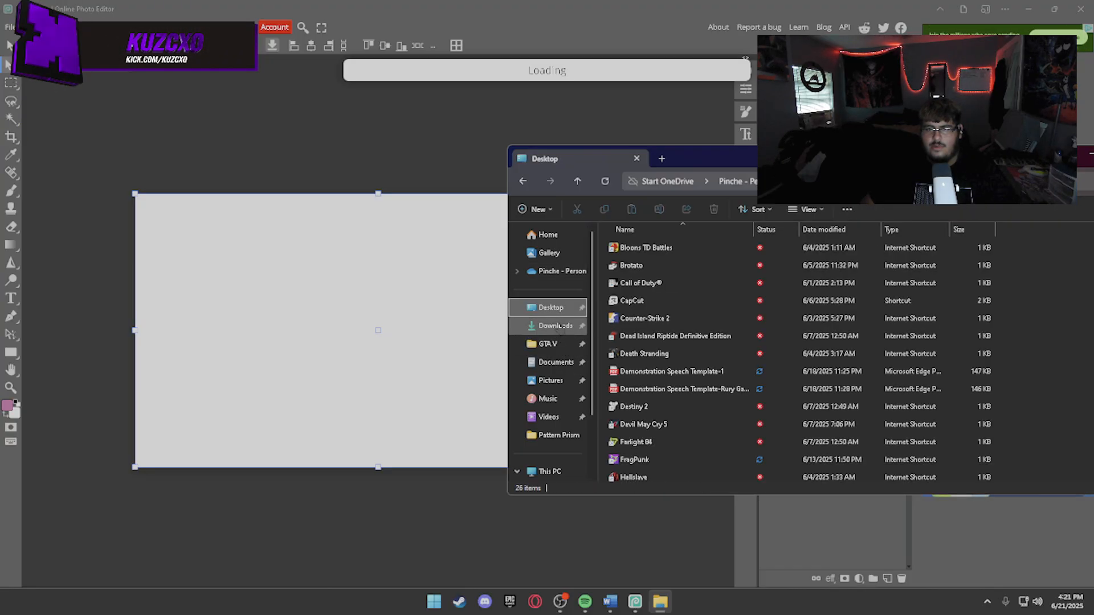
{"action": "left_click", "coordinate": [559, 325]}
{"action": "scroll", "coordinate": [690, 389], "scroll_direction": "down", "scroll_amount": 2}
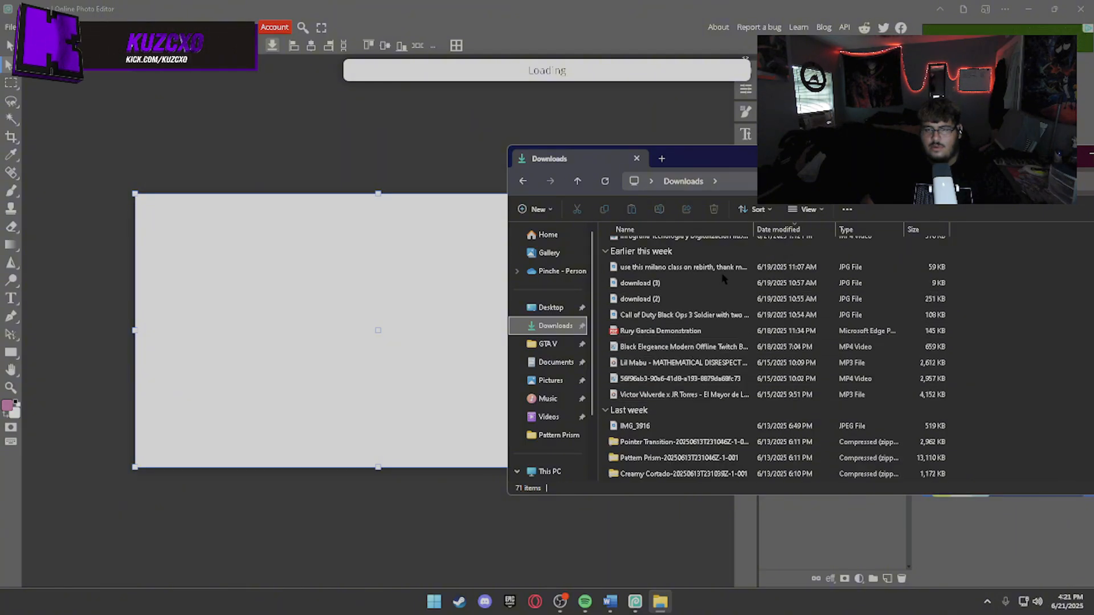
Try to place the Call of Duty Black Ops 3 Soldier image from Downloads onto the blank canvas.
{"action": "left_click", "coordinate": [679, 348]}
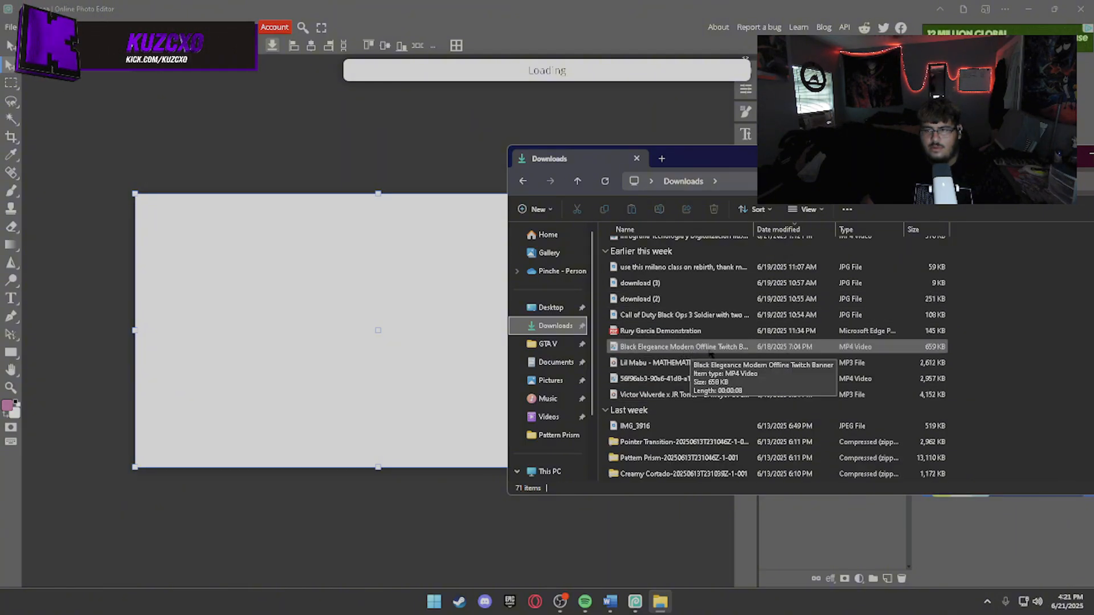
{"action": "left_click", "coordinate": [740, 363]}
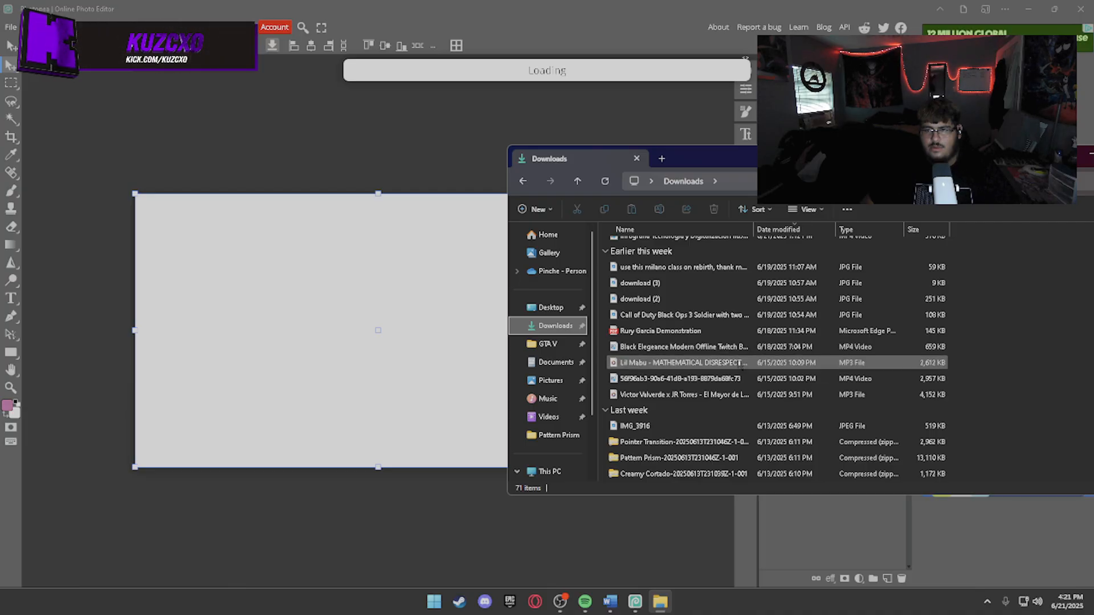
{"action": "left_click_drag", "start_coordinate": [744, 320], "coordinate": [320, 297]}
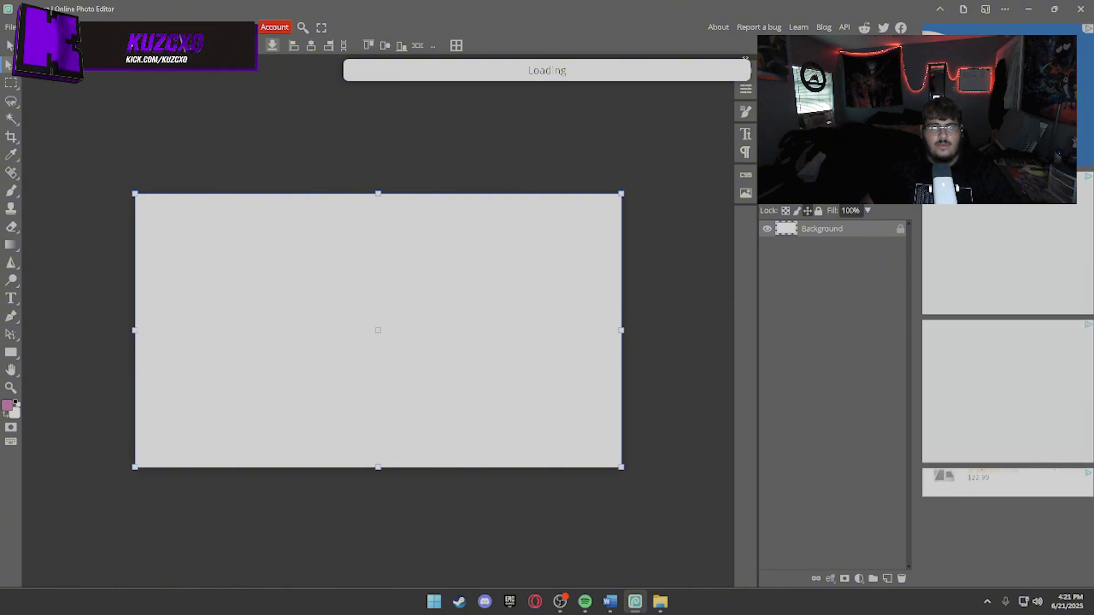
Try to create another 1280 x 720 project at 300 DPI and 32 bit and import the Black Ops 3 Soldier image.
{"action": "left_click", "coordinate": [11, 27]}
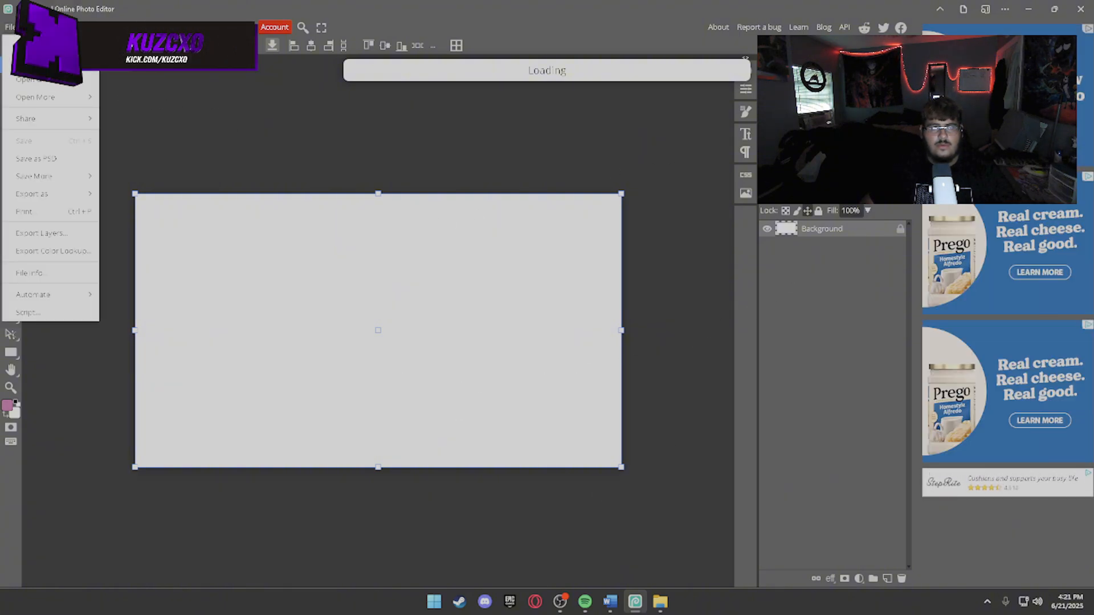
{"action": "left_click", "coordinate": [26, 44]}
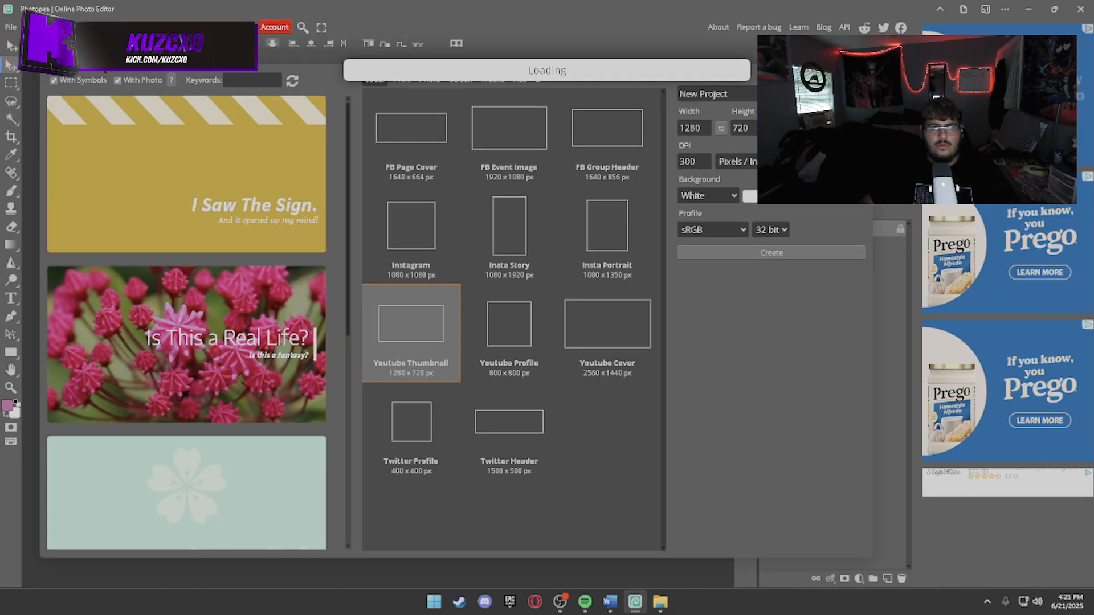
{"action": "left_click", "coordinate": [758, 254]}
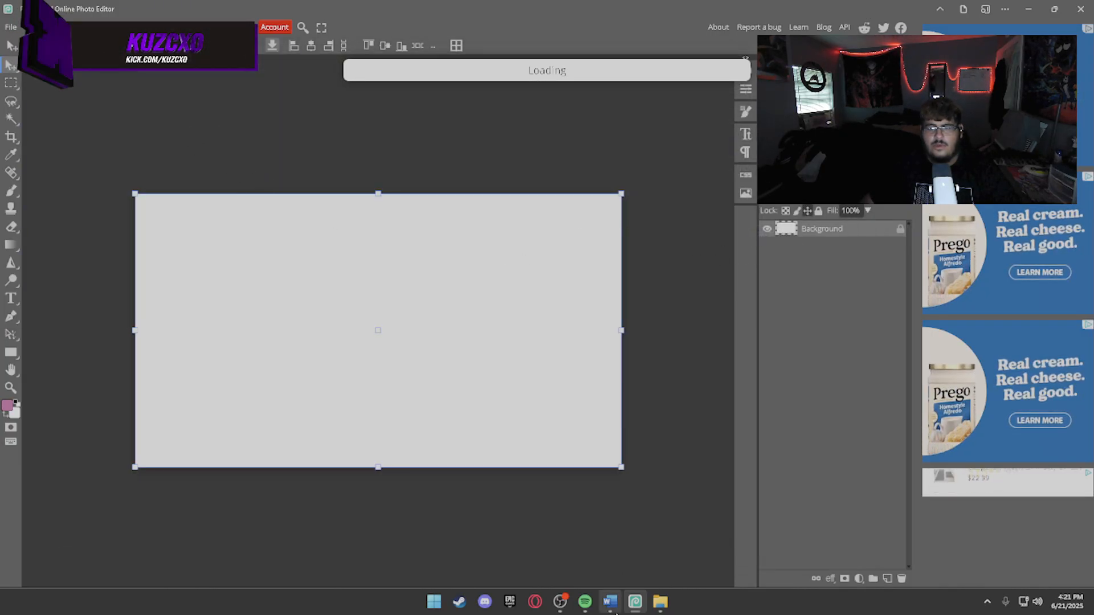
{"action": "left_click", "coordinate": [660, 601]}
{"action": "left_click_drag", "start_coordinate": [709, 321], "coordinate": [388, 331]}
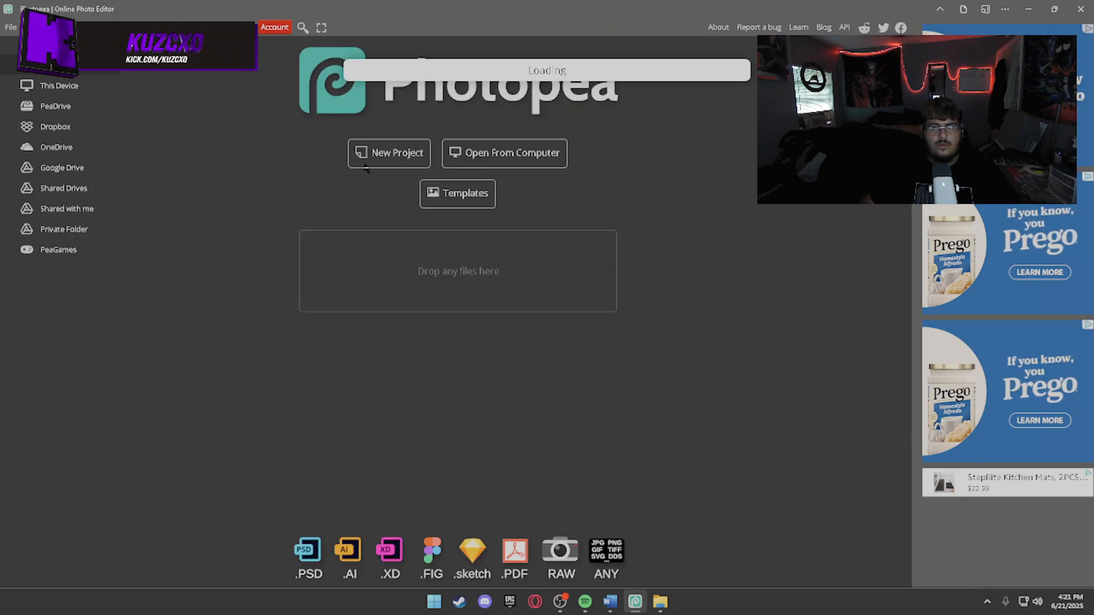
{"action": "left_click", "coordinate": [412, 154]}
{"action": "left_click", "coordinate": [861, 56]}
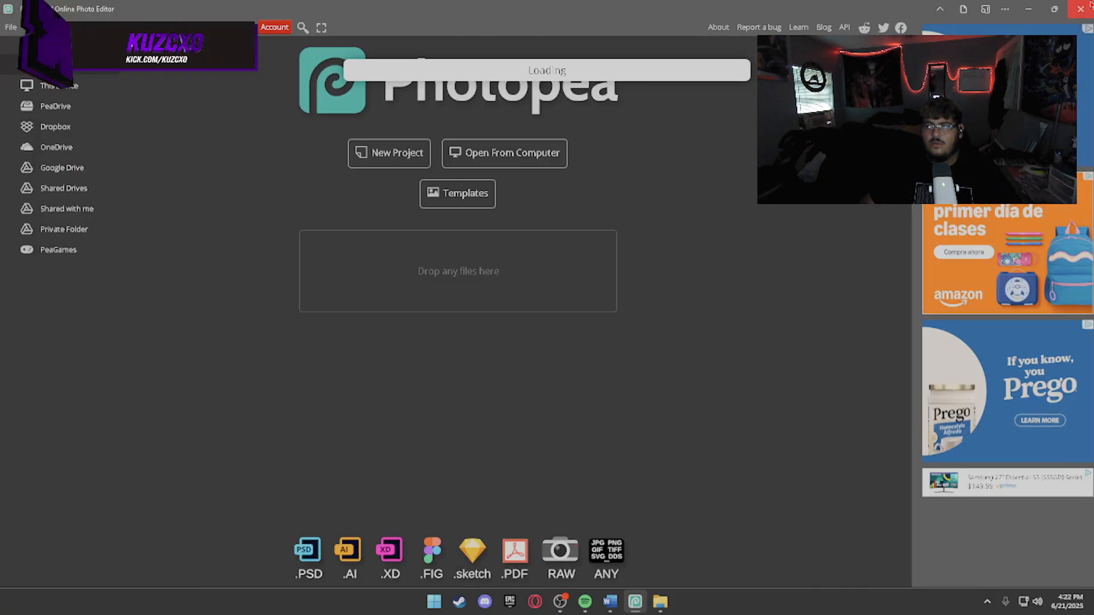
Close the Photopea app and relaunch it from the Windows app search.
{"action": "left_click", "coordinate": [1090, 4]}
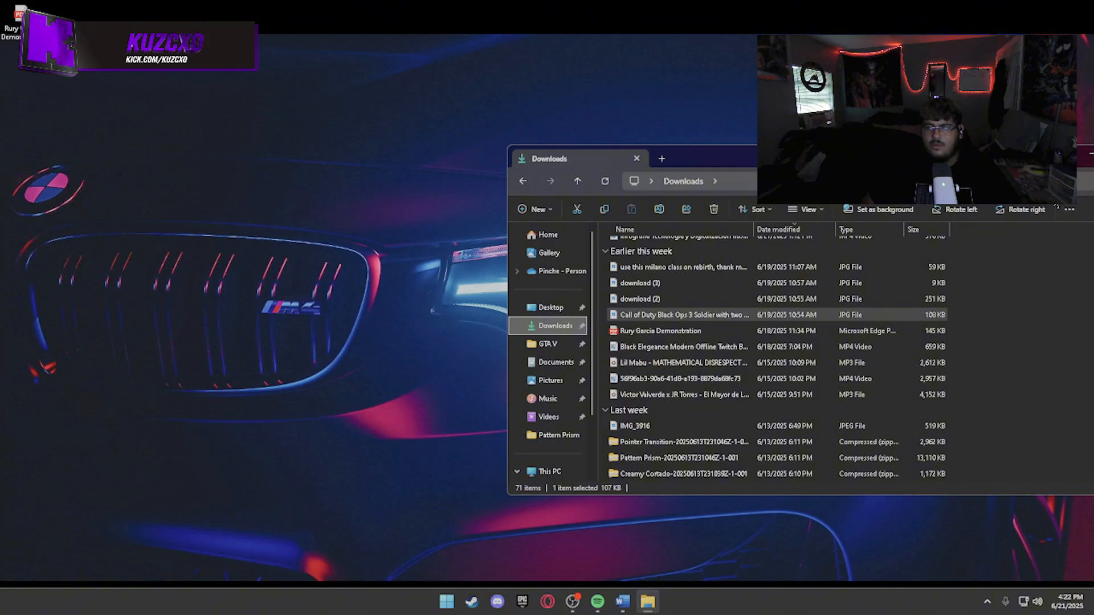
{"action": "mouse_move", "coordinate": [594, 606]}
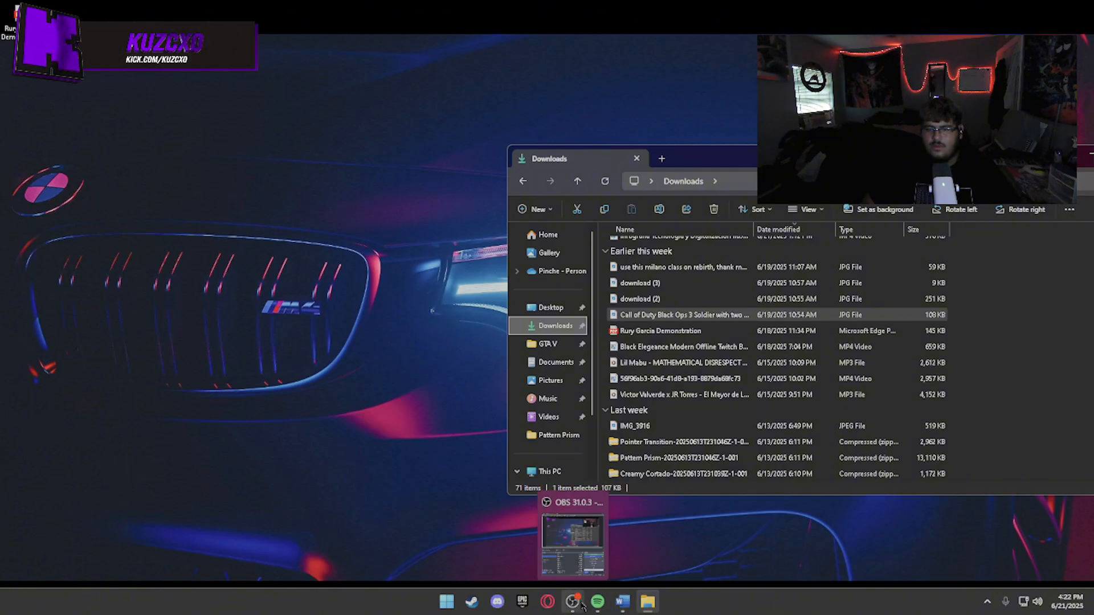
{"action": "left_click", "coordinate": [579, 604]}
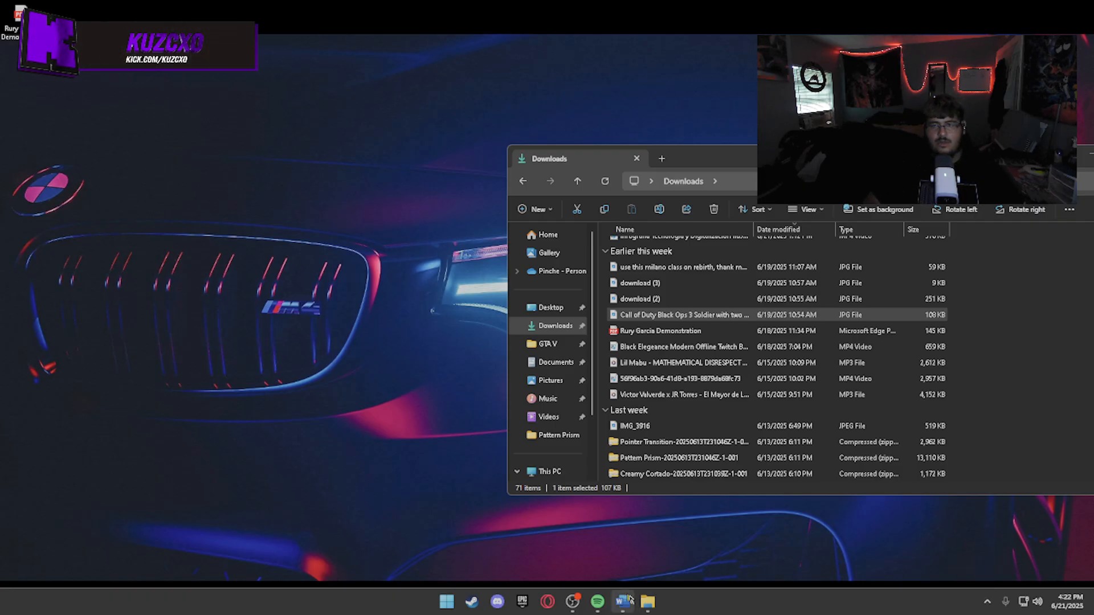
{"action": "key", "text": "super"}
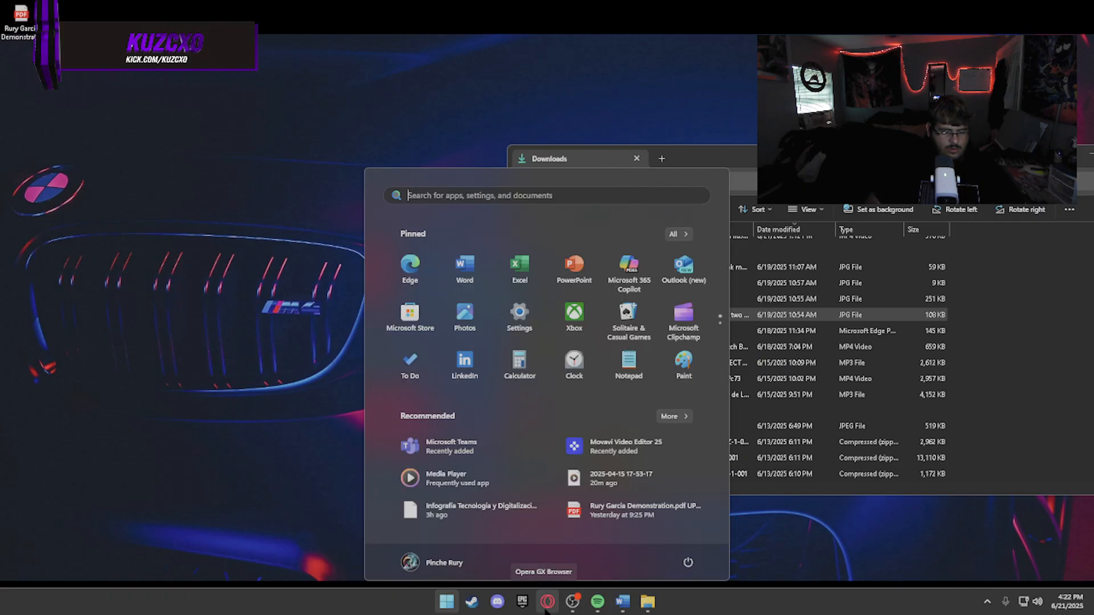
{"action": "type", "text": "photopea"}
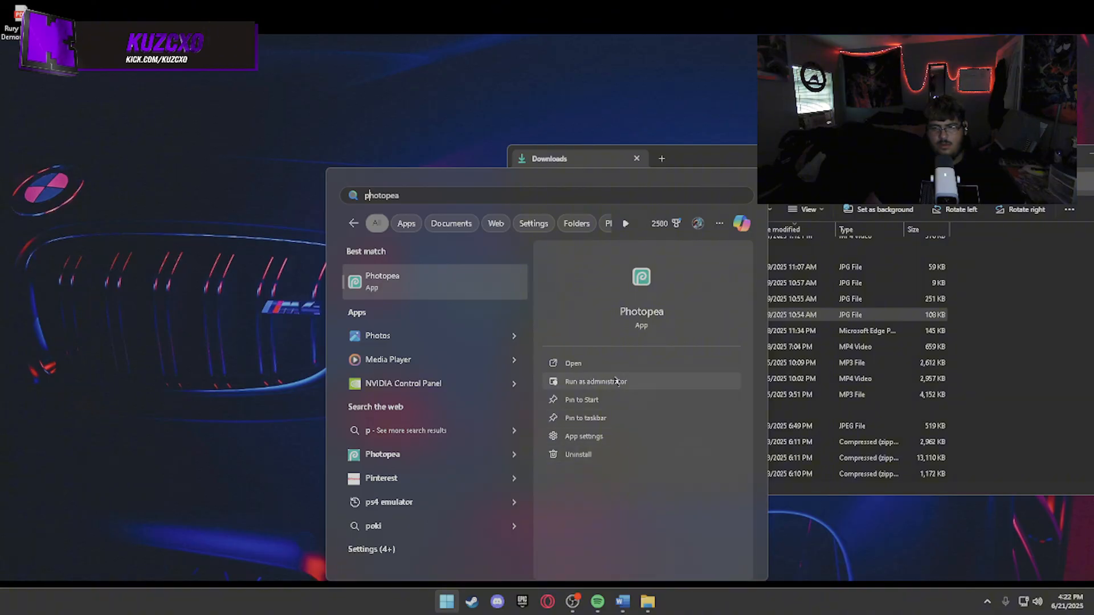
{"action": "left_click", "coordinate": [619, 370]}
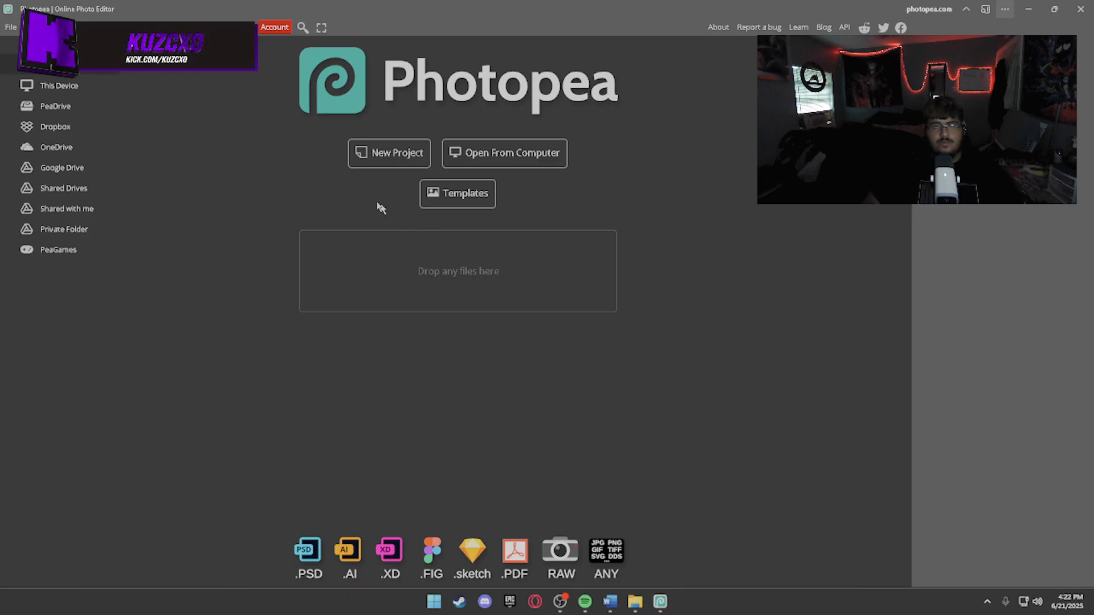
Create a new project from the 1280 x 720 YouTube Thumbnail preset with 300 DPI and 32 bit depth.
{"action": "left_click", "coordinate": [401, 167]}
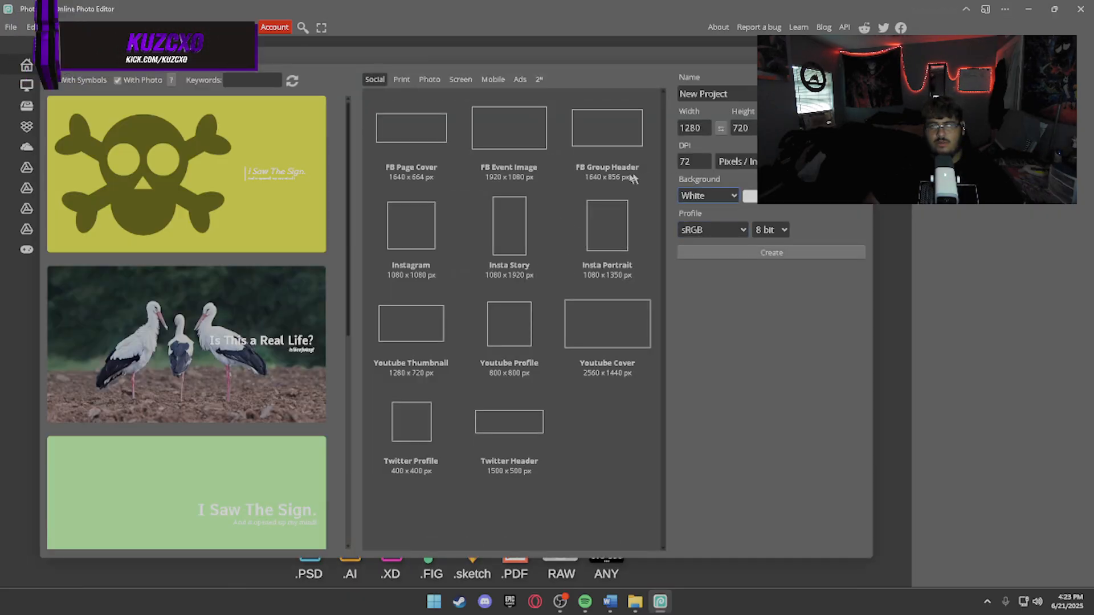
{"action": "left_click", "coordinate": [407, 310]}
{"action": "left_click", "coordinate": [704, 165]}
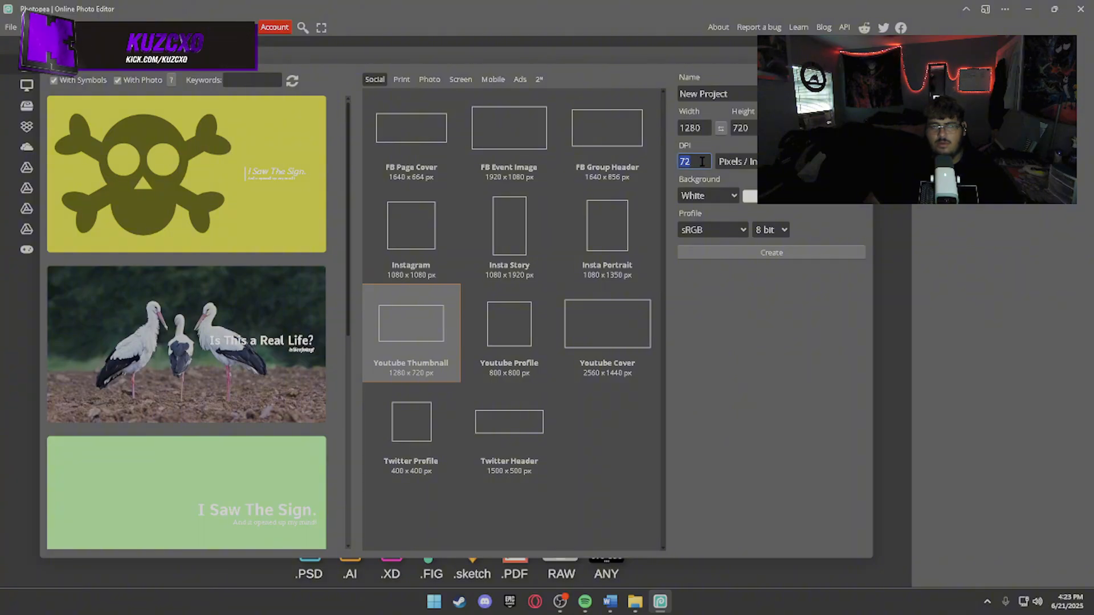
{"action": "type", "text": "300"}
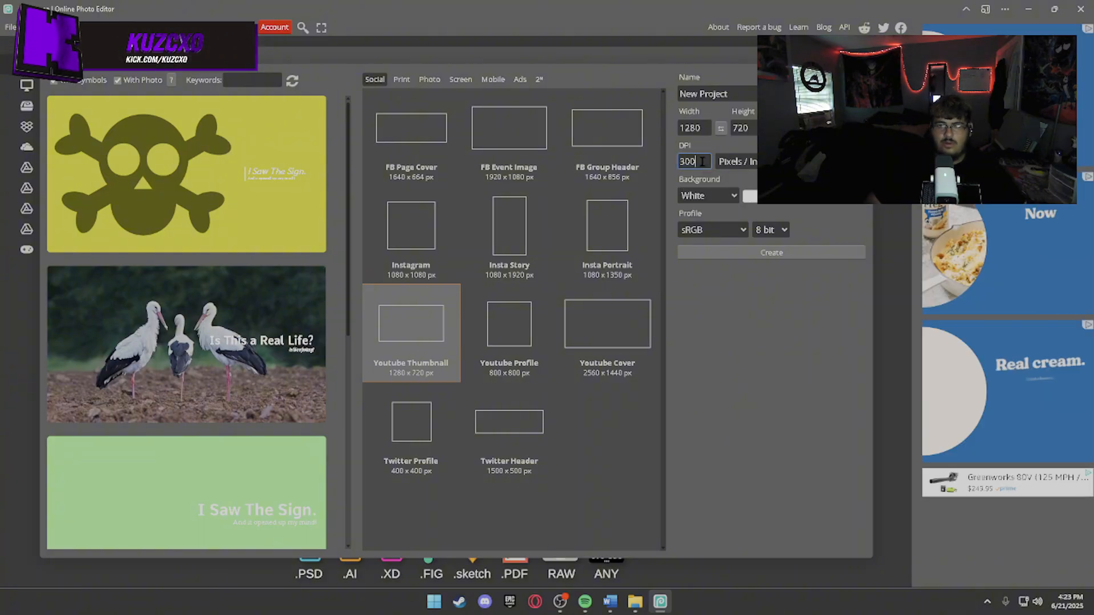
{"action": "left_click", "coordinate": [770, 229]}
{"action": "left_click", "coordinate": [769, 280]}
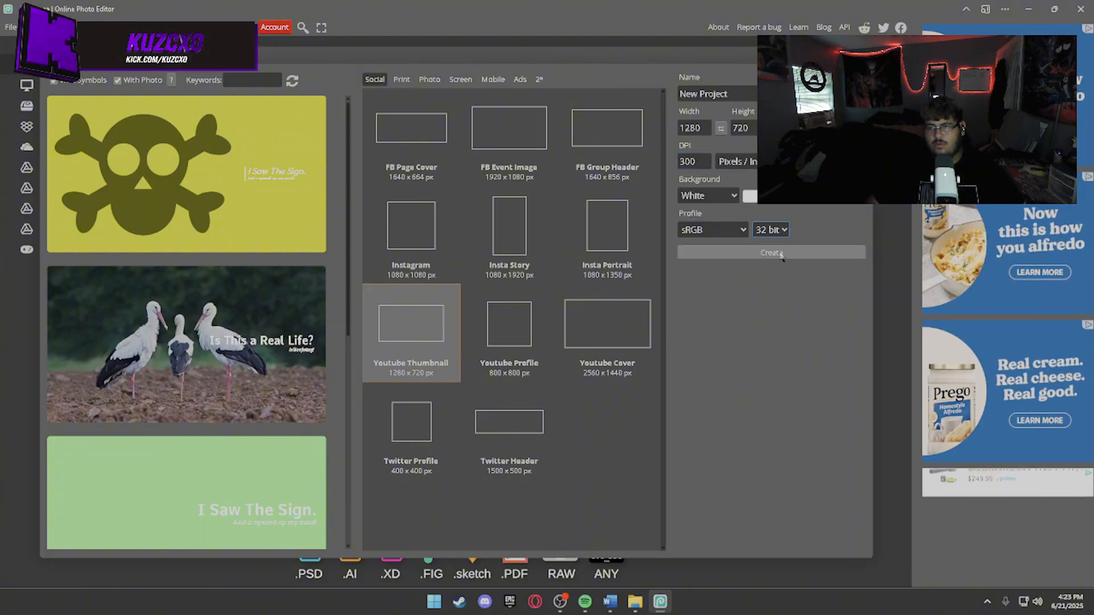
{"action": "left_click", "coordinate": [776, 253]}
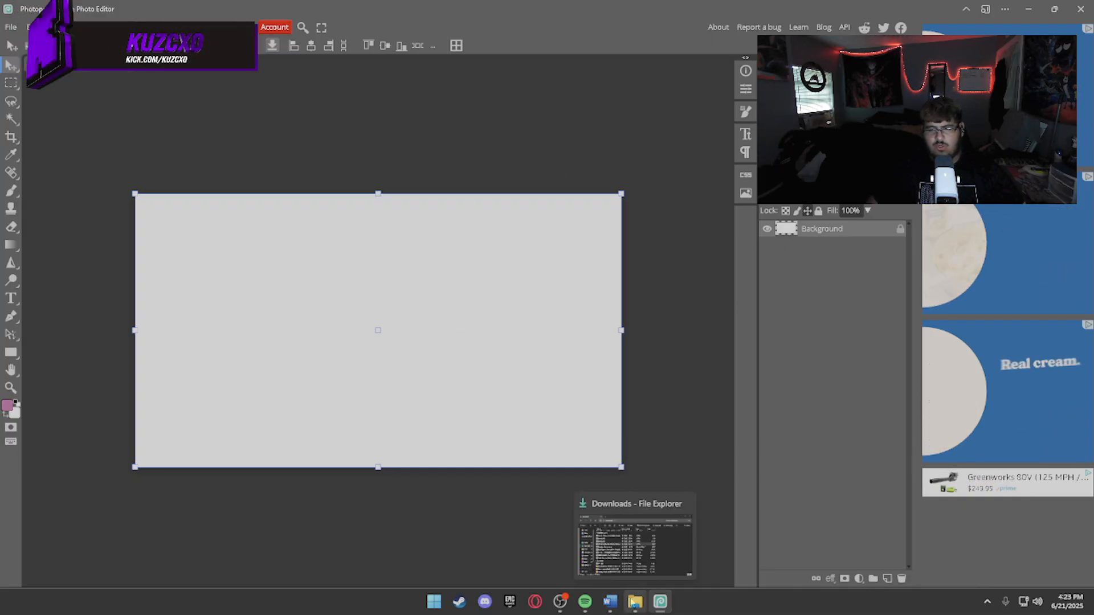
Place the Call of Duty Black Ops 3 Soldier image from Downloads on the canvas and move it to the canvas's left edge.
{"action": "left_click", "coordinate": [634, 602]}
{"action": "left_click_drag", "start_coordinate": [657, 331], "coordinate": [320, 310]}
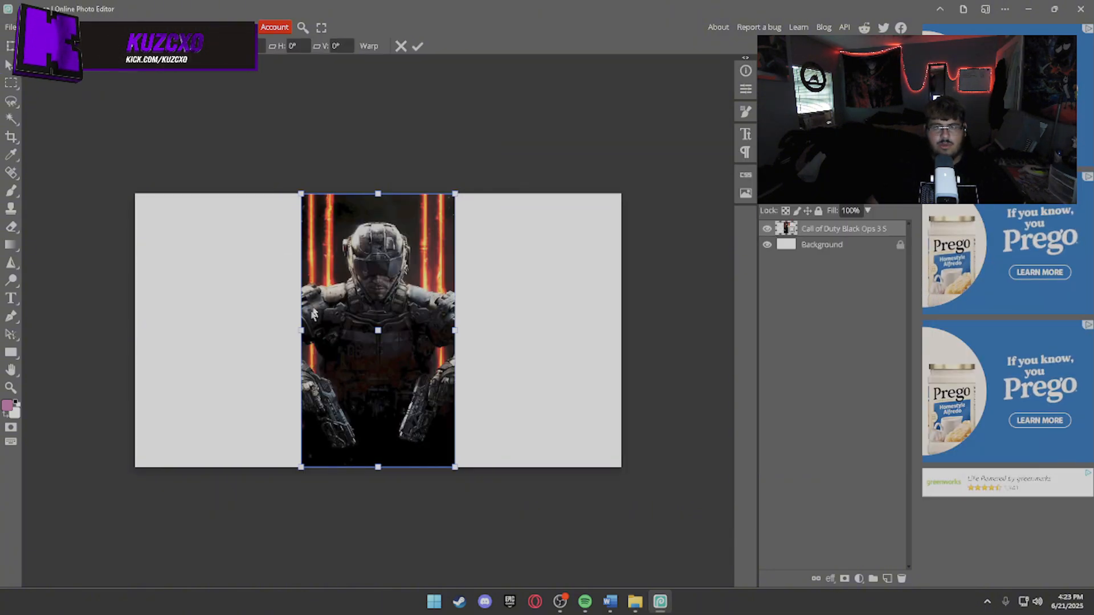
{"action": "left_click_drag", "start_coordinate": [390, 324], "coordinate": [224, 323]}
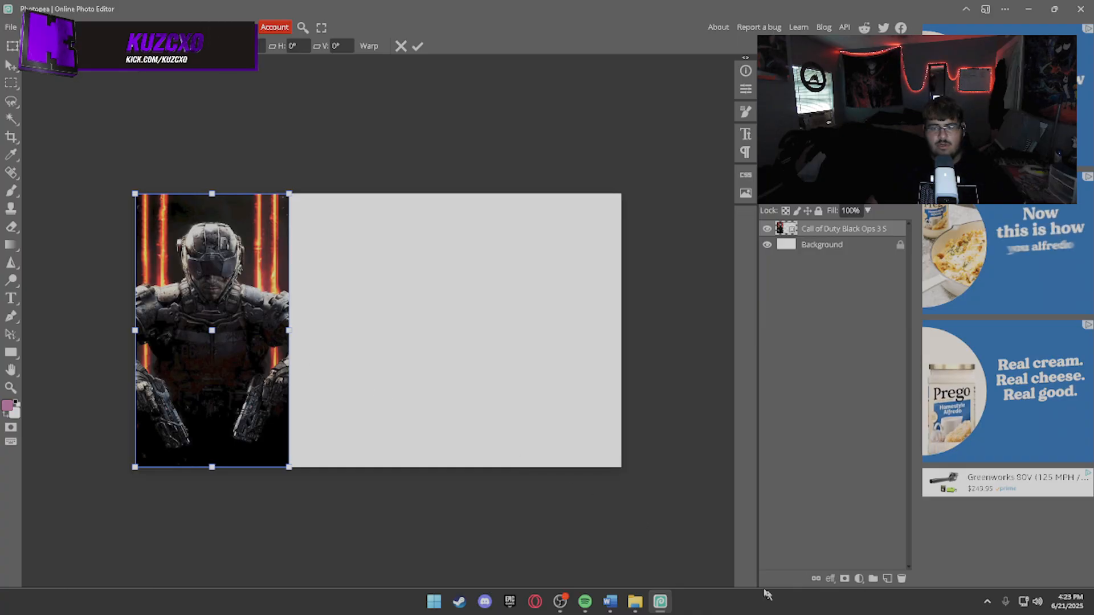
Import download (2) and download (3) together, leaving download (3) centred and moving download (2) to the canvas's right edge.
{"action": "left_click", "coordinate": [635, 601]}
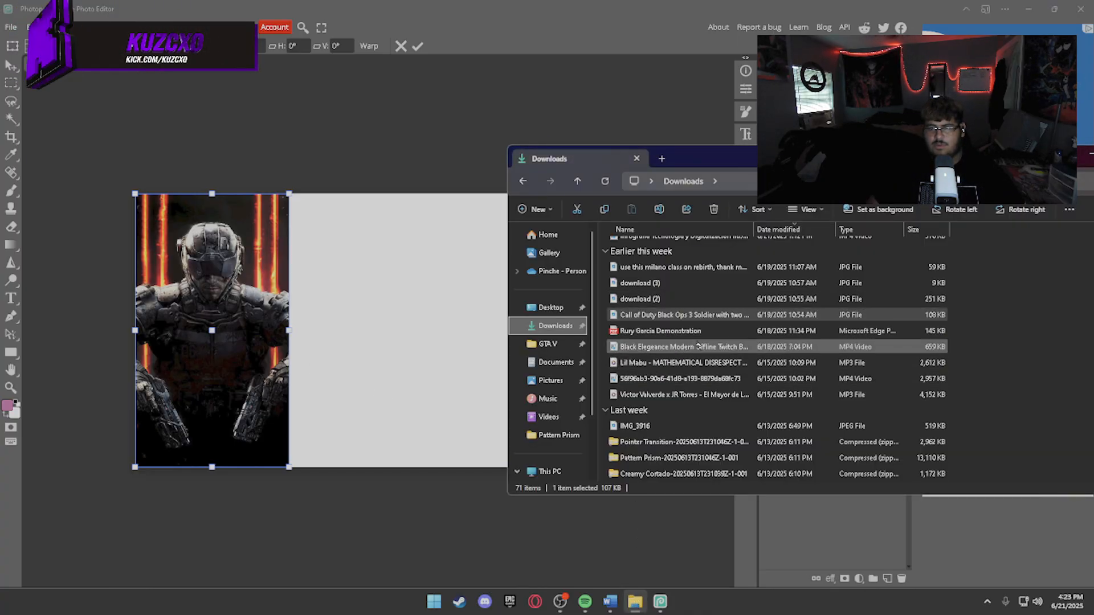
{"action": "left_click", "coordinate": [687, 299]}
{"action": "left_click", "coordinate": [699, 285], "text": "ctrl"}
{"action": "left_click_drag", "start_coordinate": [699, 289], "coordinate": [421, 285]}
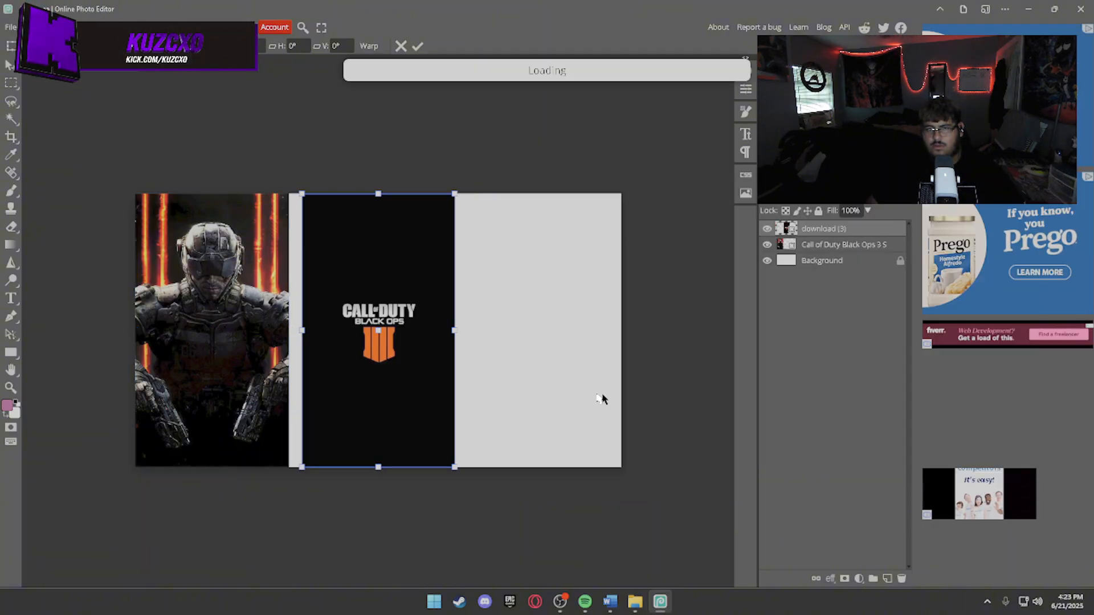
{"action": "left_click_drag", "start_coordinate": [422, 345], "coordinate": [551, 354]}
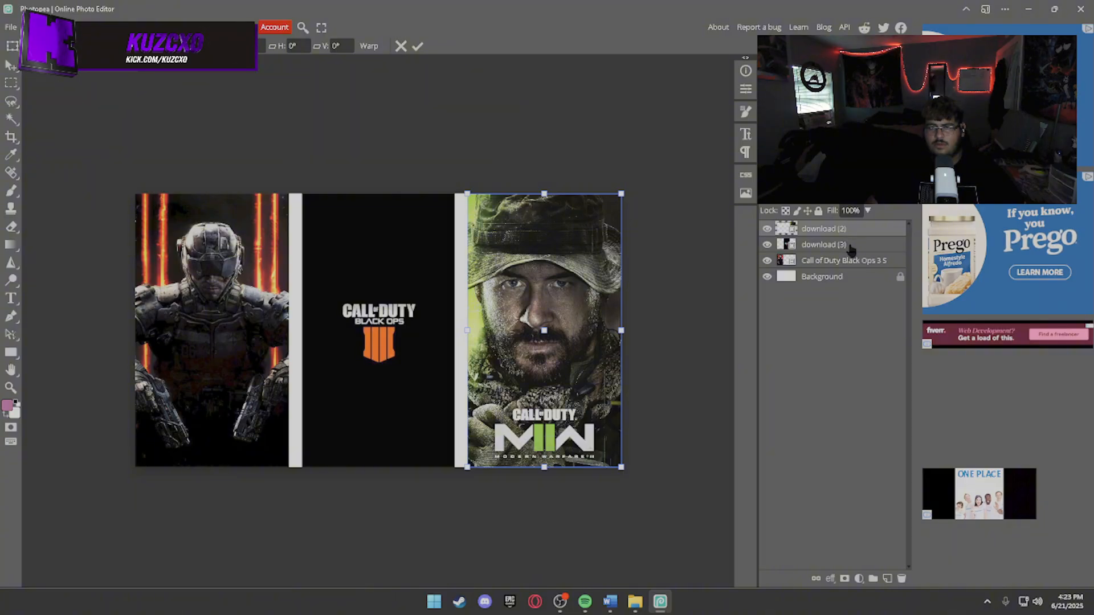
Enlarge the centre image download (3) slightly and extend download (2) inward to meet it, closing the white gap between them.
{"action": "key", "text": "Return"}
{"action": "left_click", "coordinate": [450, 336]}
{"action": "mouse_move", "coordinate": [454, 330]}
{"action": "left_mouse_down"}
{"action": "mouse_move", "coordinate": [465, 327]}
{"action": "mouse_move", "coordinate": [442, 325]}
{"action": "left_mouse_up"}
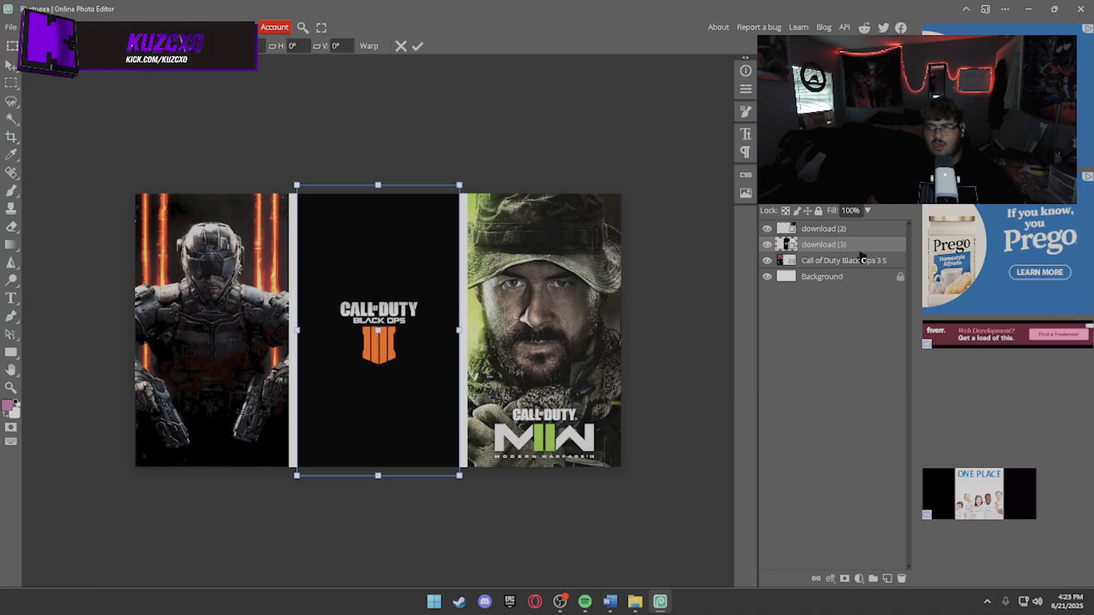
{"action": "left_click", "coordinate": [864, 230]}
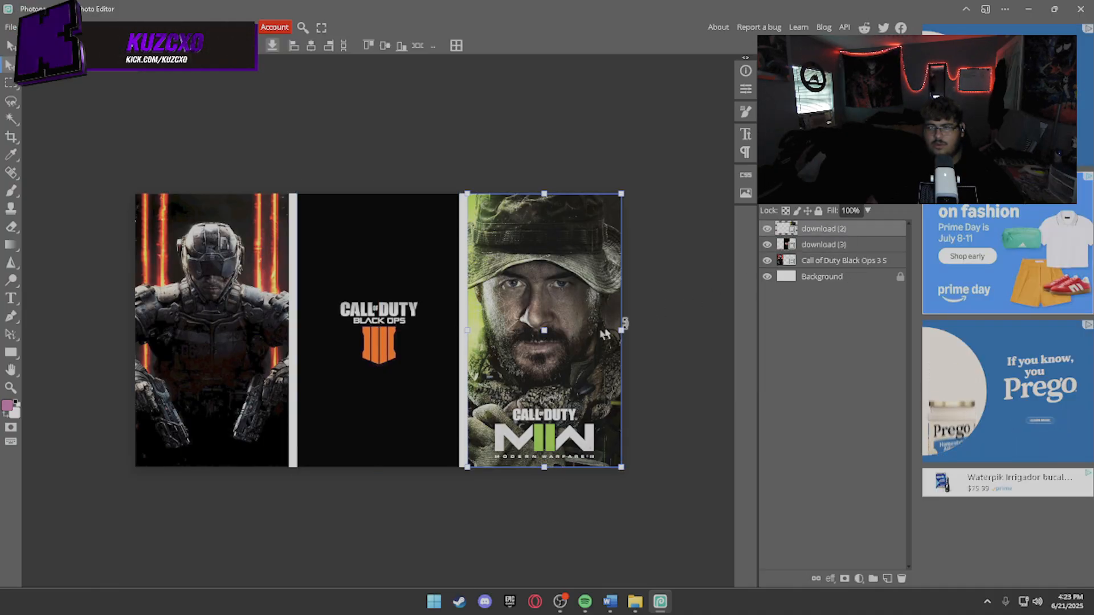
{"action": "left_click_drag", "start_coordinate": [467, 330], "coordinate": [458, 331]}
Enlarge the Call of Duty Black Ops 3 Soldier image until it meets the centre image, and apply the transform.
{"action": "left_click", "coordinate": [829, 262]}
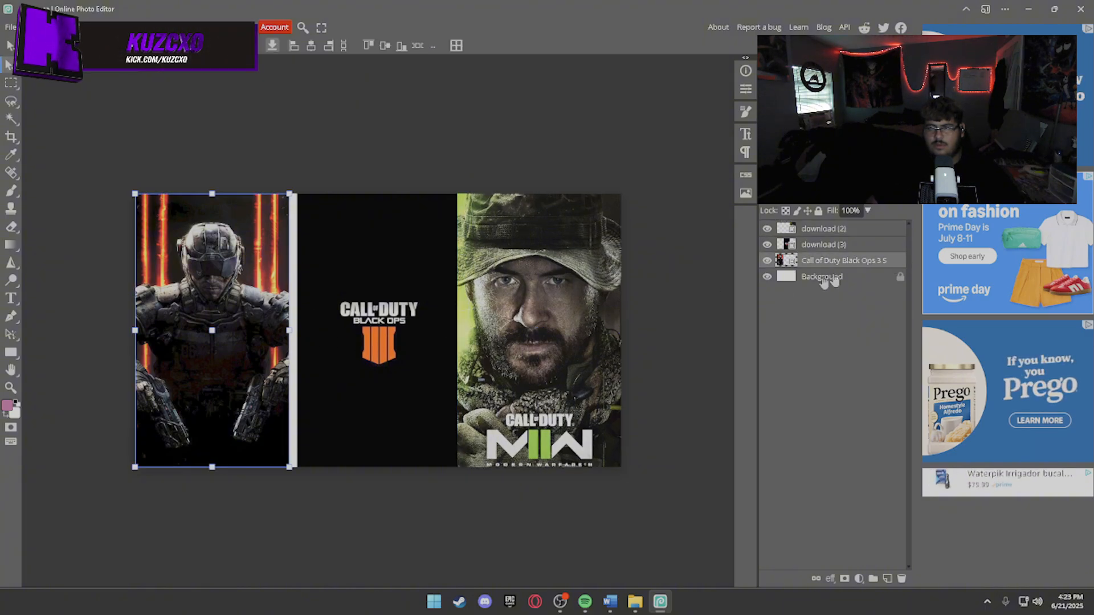
{"action": "left_click_drag", "start_coordinate": [291, 336], "coordinate": [300, 333]}
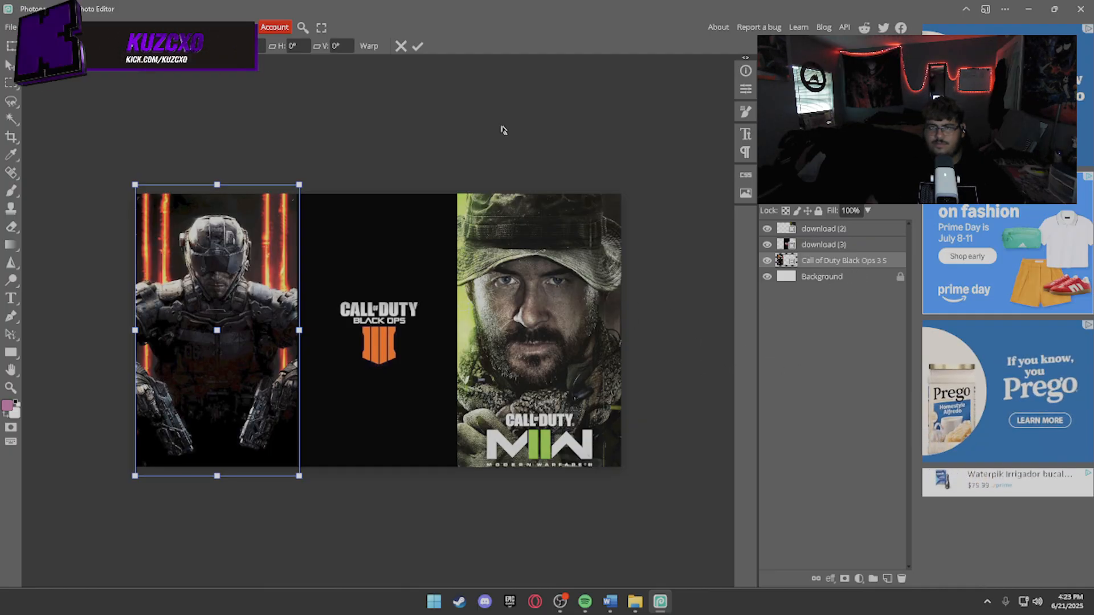
{"action": "key", "text": "ctrl+z"}
{"action": "left_click_drag", "start_coordinate": [233, 248], "coordinate": [238, 239]}
{"action": "left_click", "coordinate": [418, 48]}
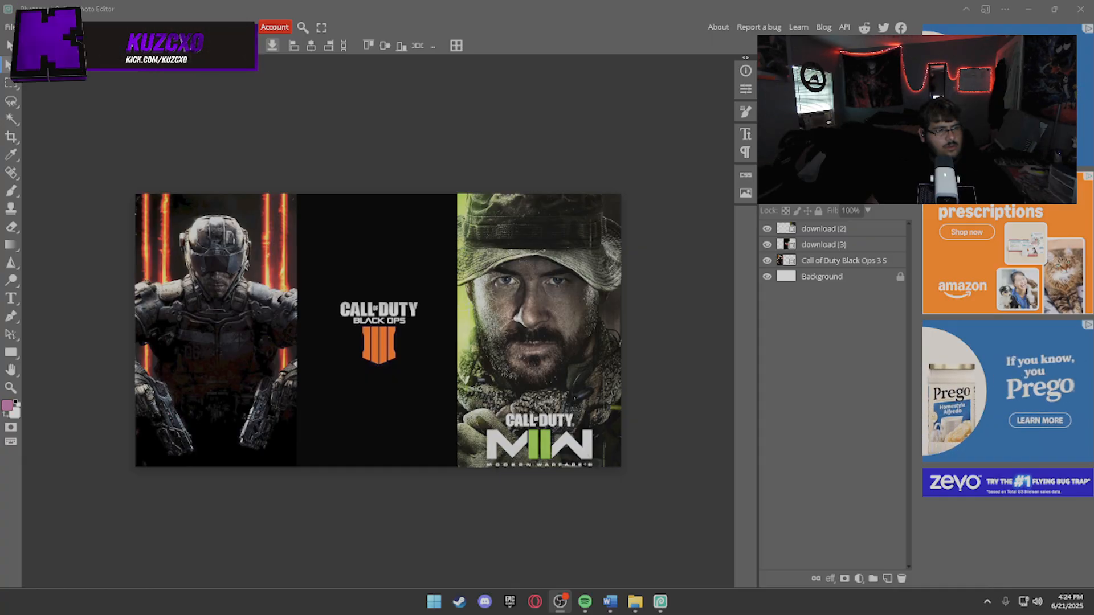
Start a text layer on the black centre image and set its text colour to white (ffffff).
{"action": "left_click", "coordinate": [11, 300]}
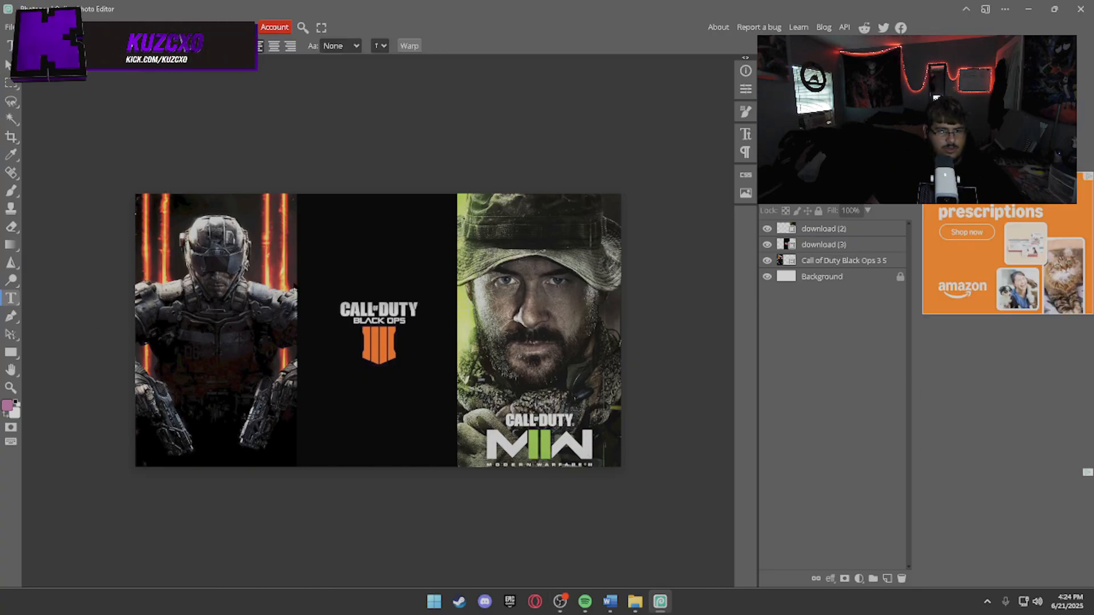
{"action": "left_click", "coordinate": [376, 309]}
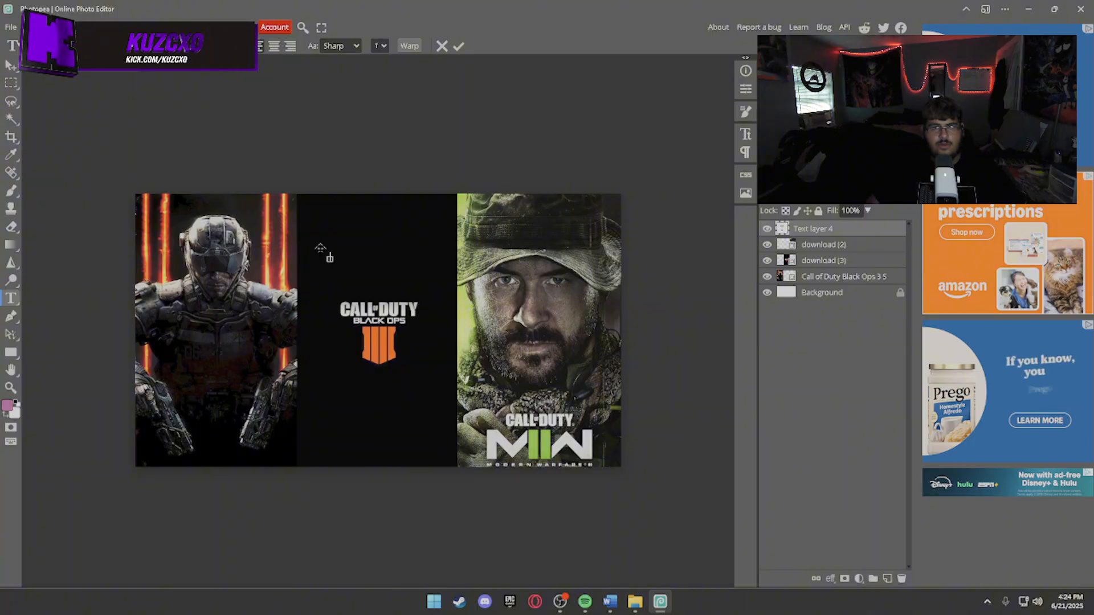
{"action": "left_click", "coordinate": [241, 46]}
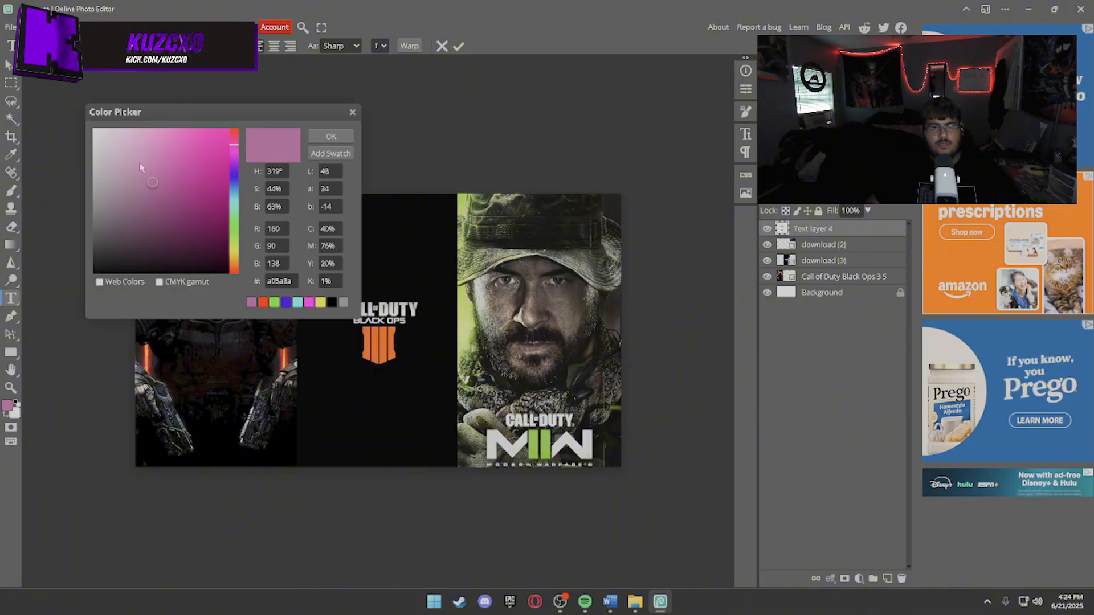
{"action": "left_click_drag", "start_coordinate": [139, 165], "coordinate": [92, 128]}
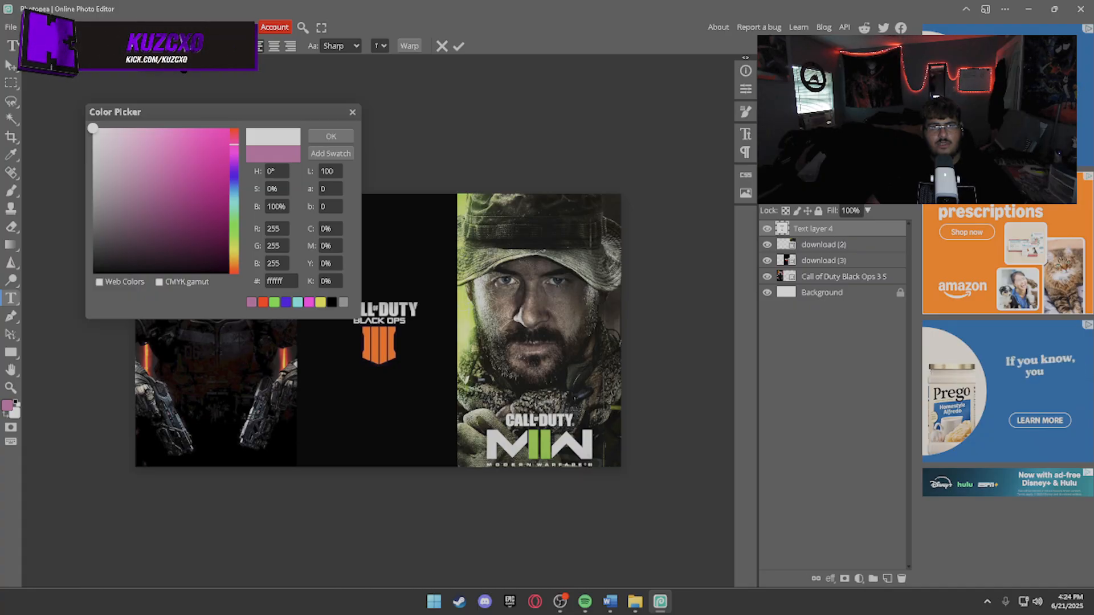
{"action": "left_click", "coordinate": [331, 137]}
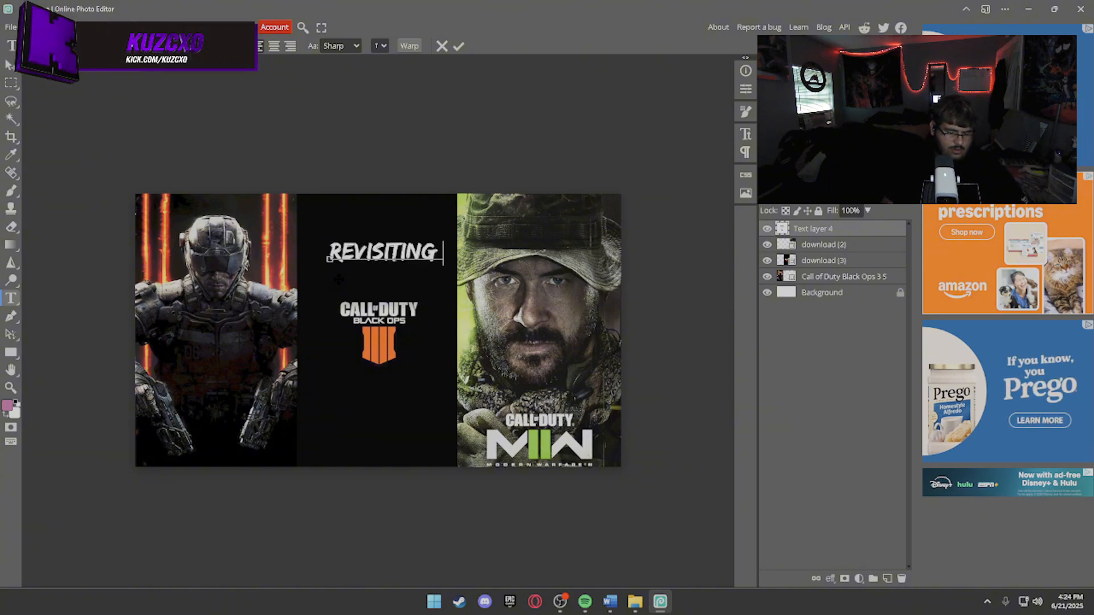
Write "Revisiting Old COD Games" as the title text and commit it.
{"action": "type", "text": "OLD"}
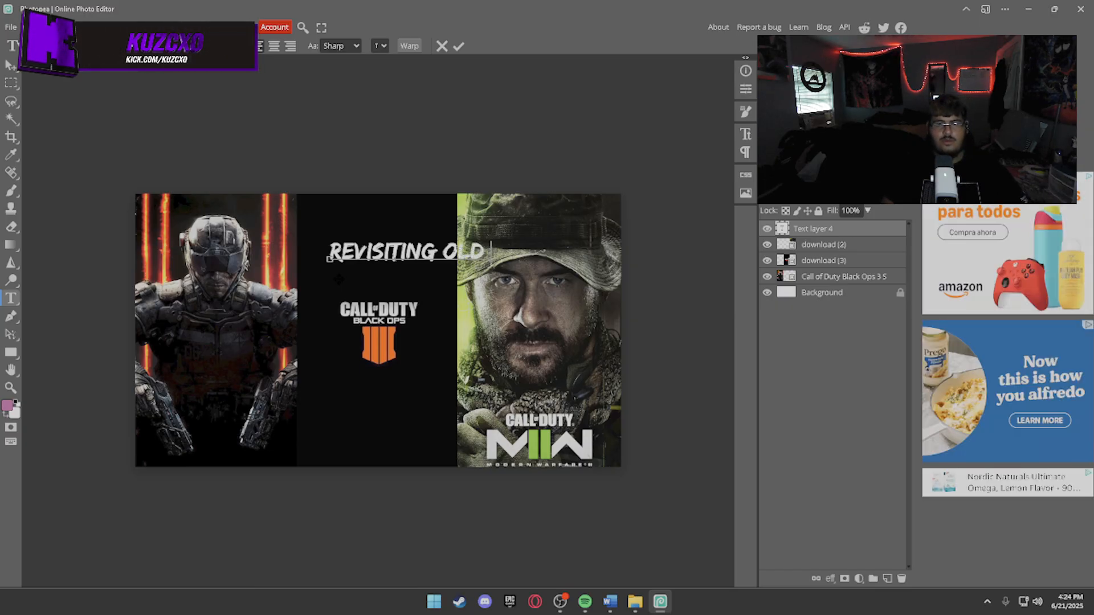
{"action": "type", "text": " CO"}
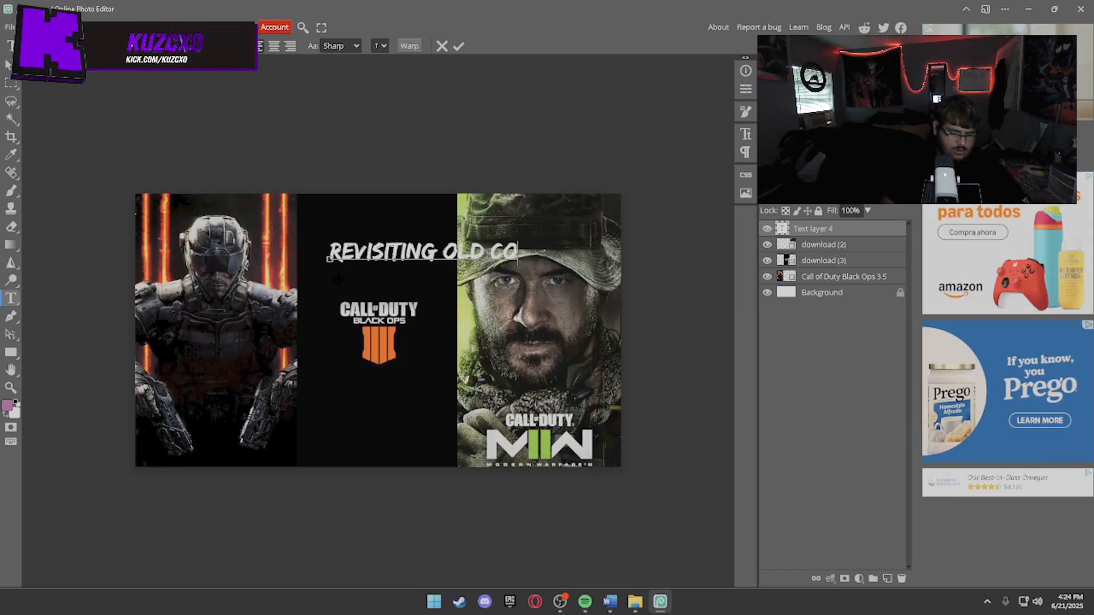
{"action": "type", "text": "D GAMES"}
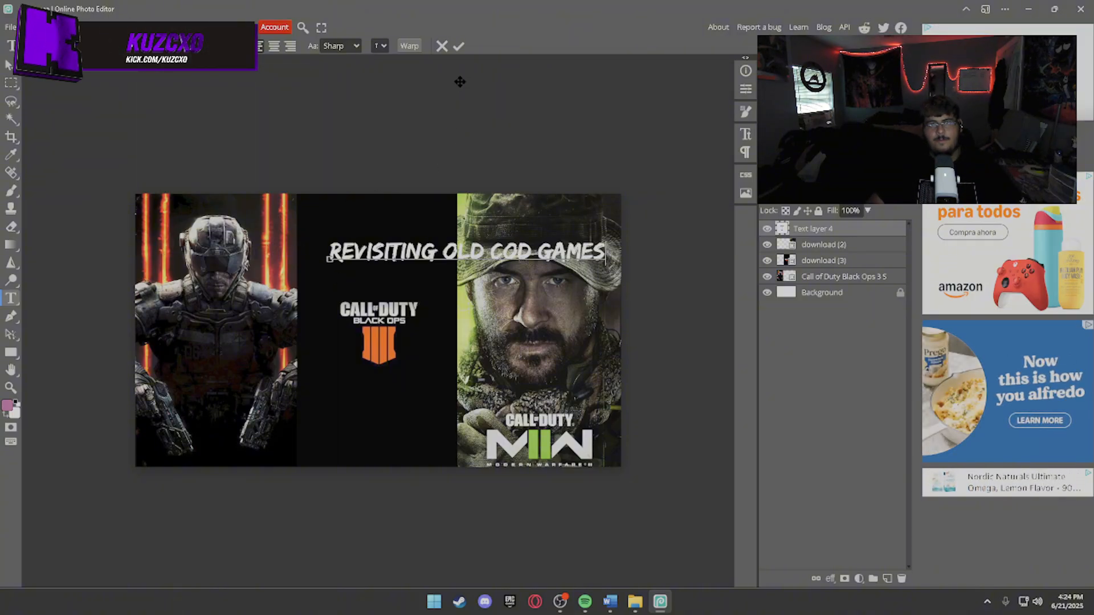
{"action": "left_click", "coordinate": [458, 46]}
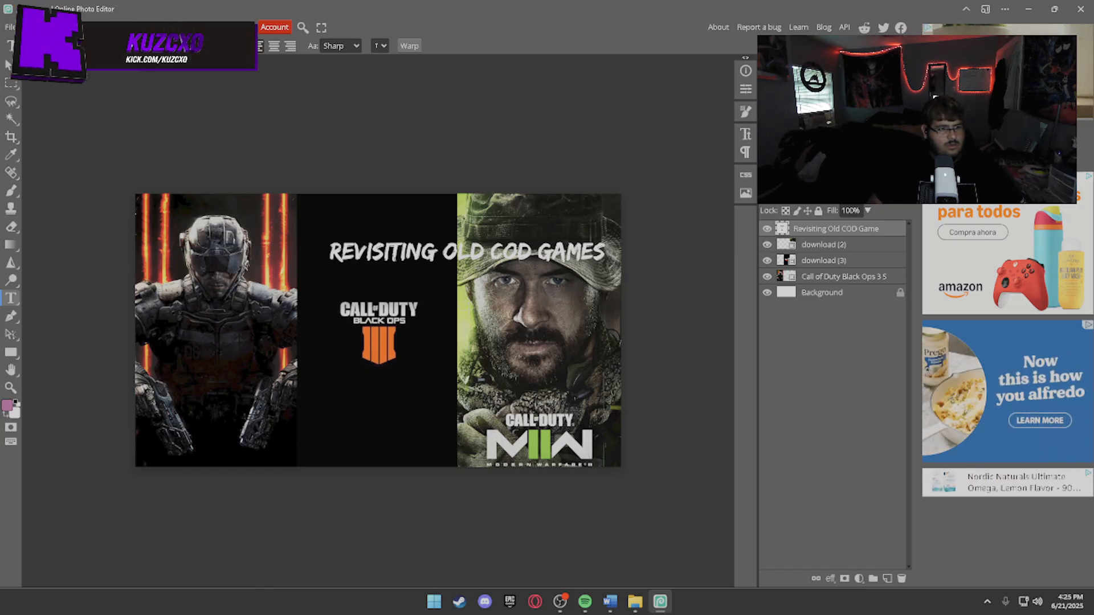
Try reducing the title's font size, first to 50 px and then to 61 px with the whole text selected.
{"action": "left_click", "coordinate": [443, 251]}
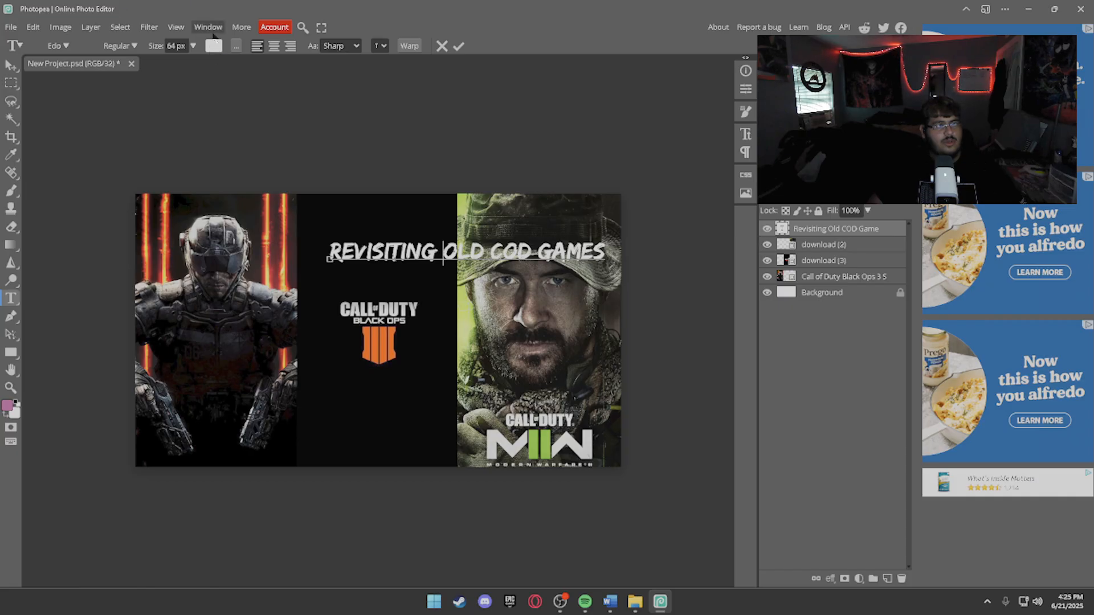
{"action": "left_click", "coordinate": [177, 46]}
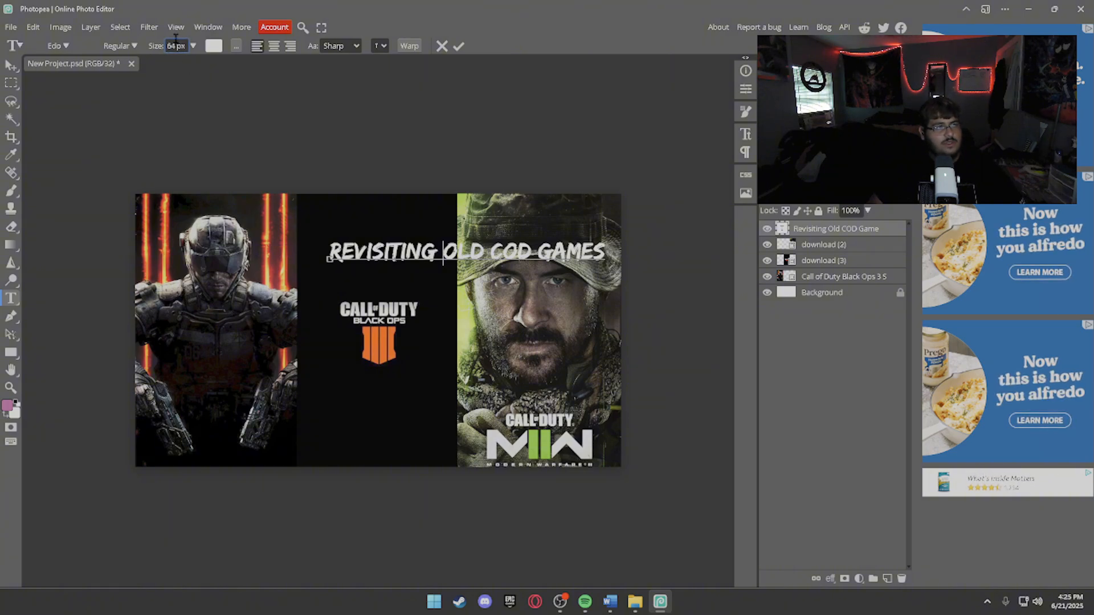
{"action": "left_click", "coordinate": [193, 46]}
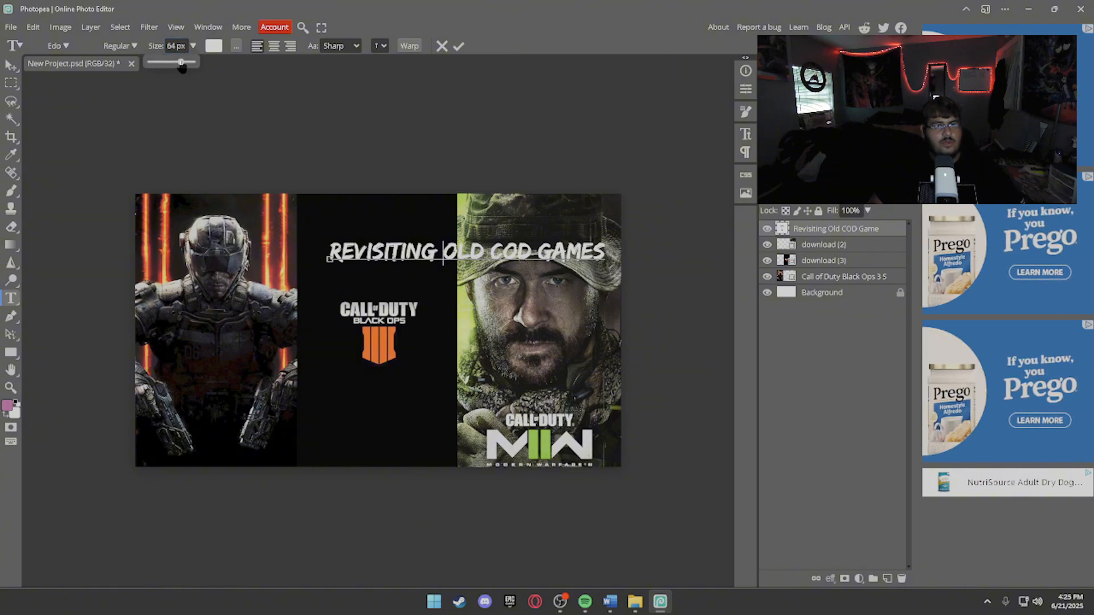
{"action": "left_click_drag", "start_coordinate": [182, 62], "coordinate": [180, 64]}
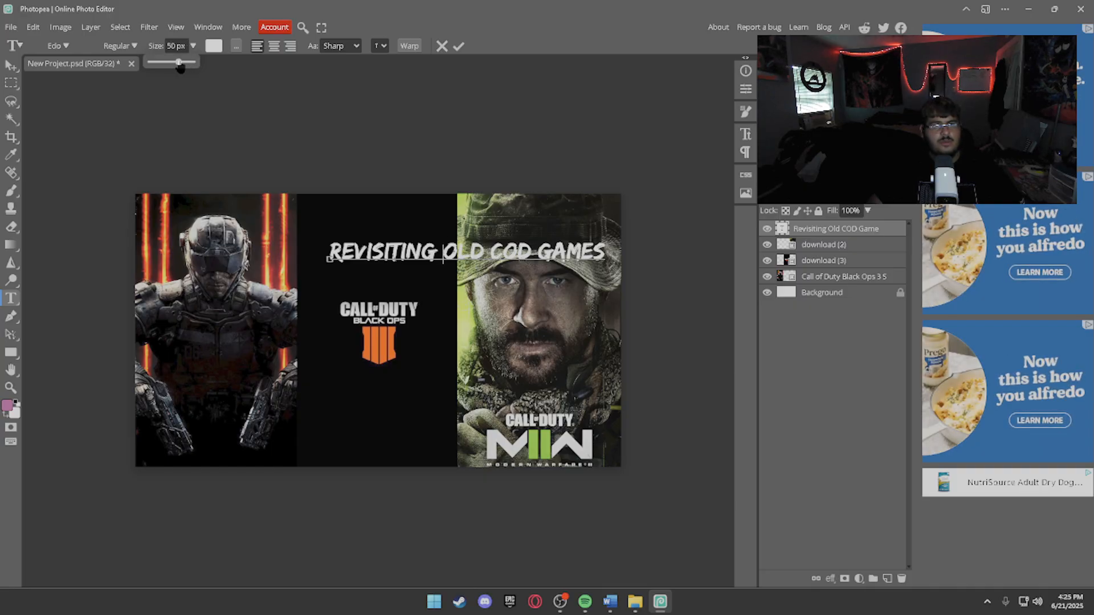
{"action": "left_click", "coordinate": [365, 254]}
{"action": "double_click", "coordinate": [365, 254]}
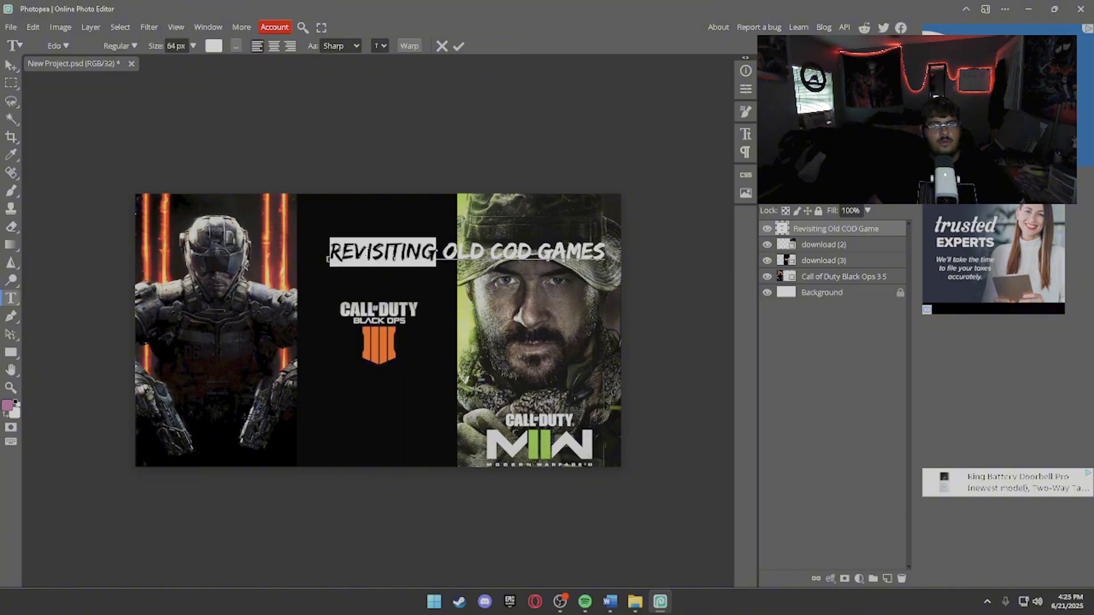
{"action": "double_click", "coordinate": [339, 255]}
{"action": "left_click_drag", "start_coordinate": [329, 255], "coordinate": [605, 259]}
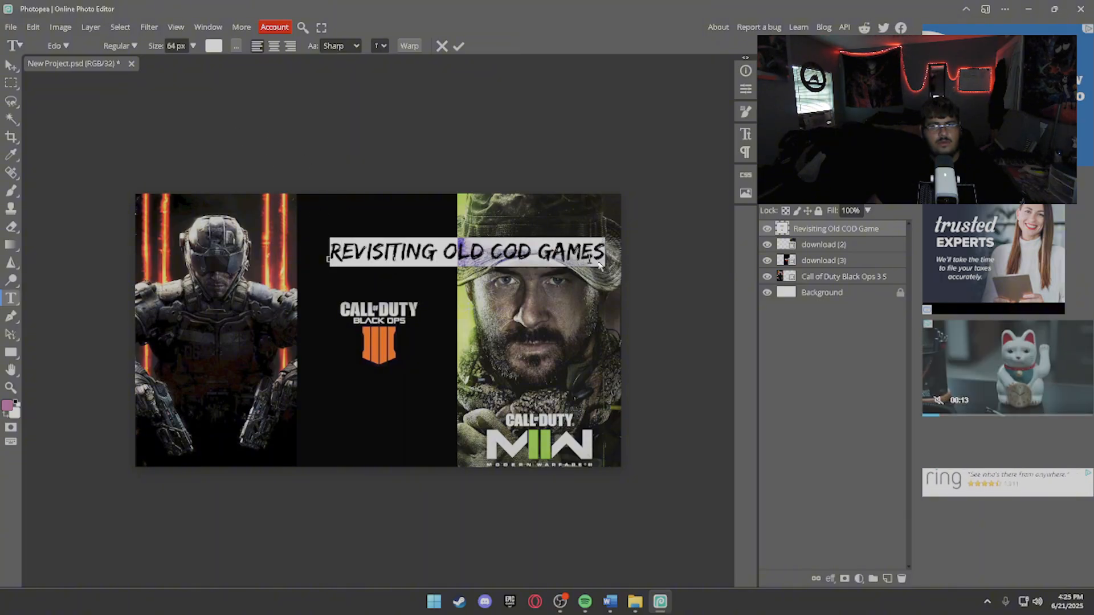
{"action": "mouse_move", "coordinate": [180, 62]}
{"action": "left_mouse_down"}
{"action": "mouse_move", "coordinate": [190, 62]}
{"action": "mouse_move", "coordinate": [182, 72]}
{"action": "left_mouse_up"}
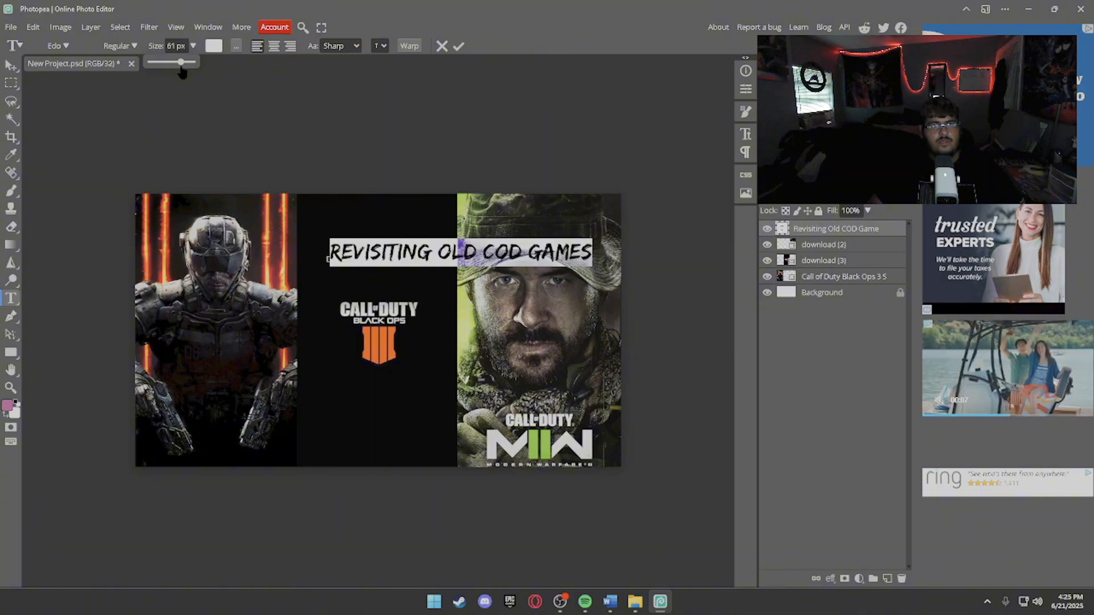
Set the title's font size back to 64 px, shift the title slightly, and commit the text edit.
{"action": "left_click", "coordinate": [171, 45]}
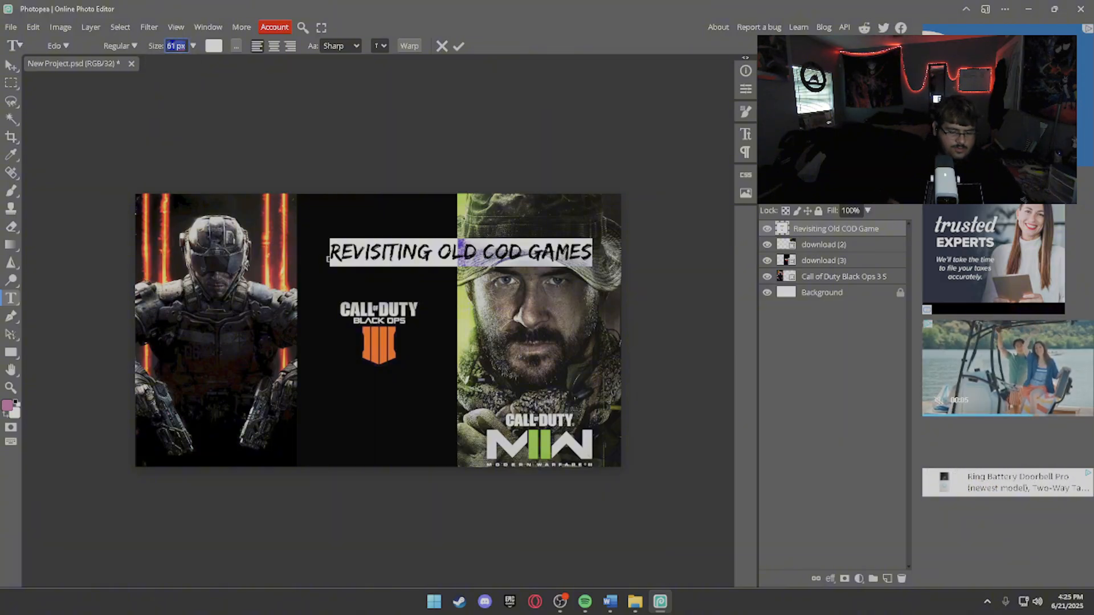
{"action": "type", "text": "64"}
{"action": "key", "text": "Return"}
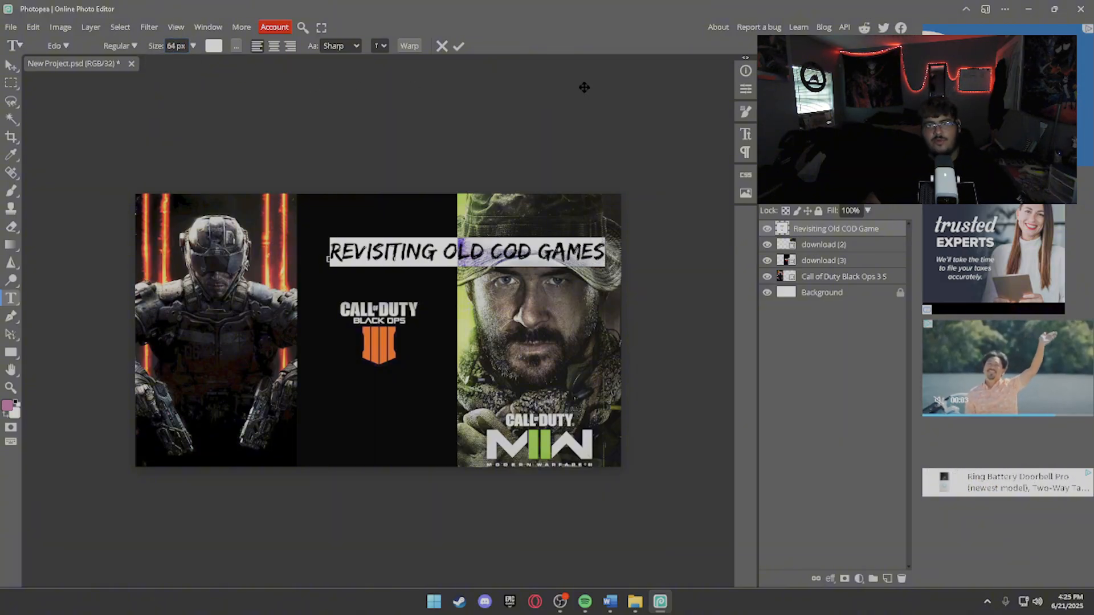
{"action": "left_click_drag", "start_coordinate": [584, 87], "coordinate": [581, 88]}
{"action": "left_click", "coordinate": [460, 47]}
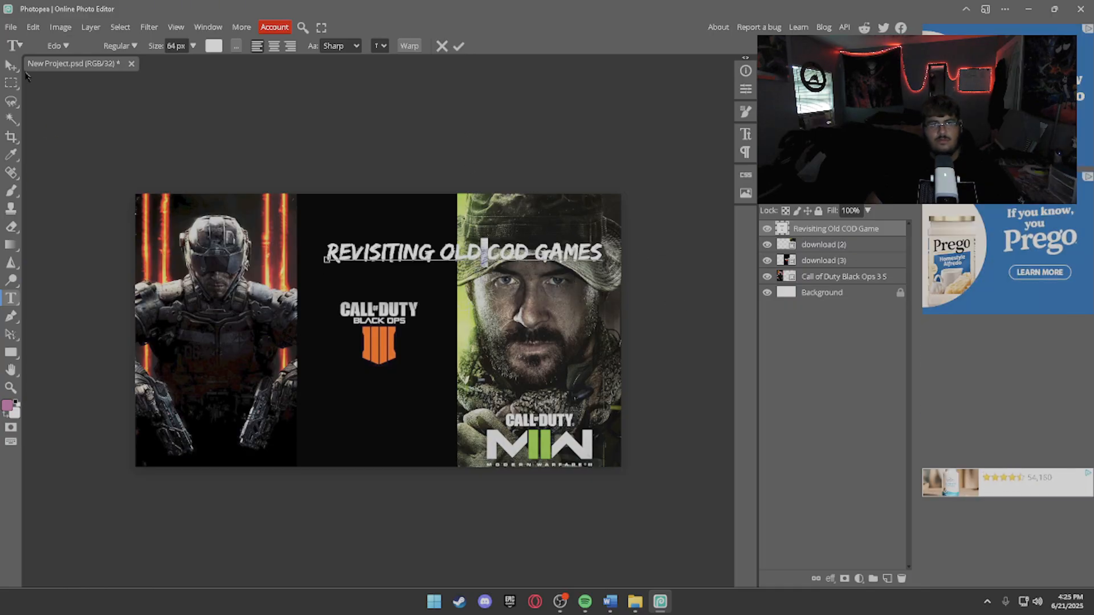
Scale the title to about 158% and centre it along the canvas's upper edge at X 640 px, Y 64 px.
{"action": "left_click", "coordinate": [12, 65]}
{"action": "left_click_drag", "start_coordinate": [515, 254], "coordinate": [394, 225]}
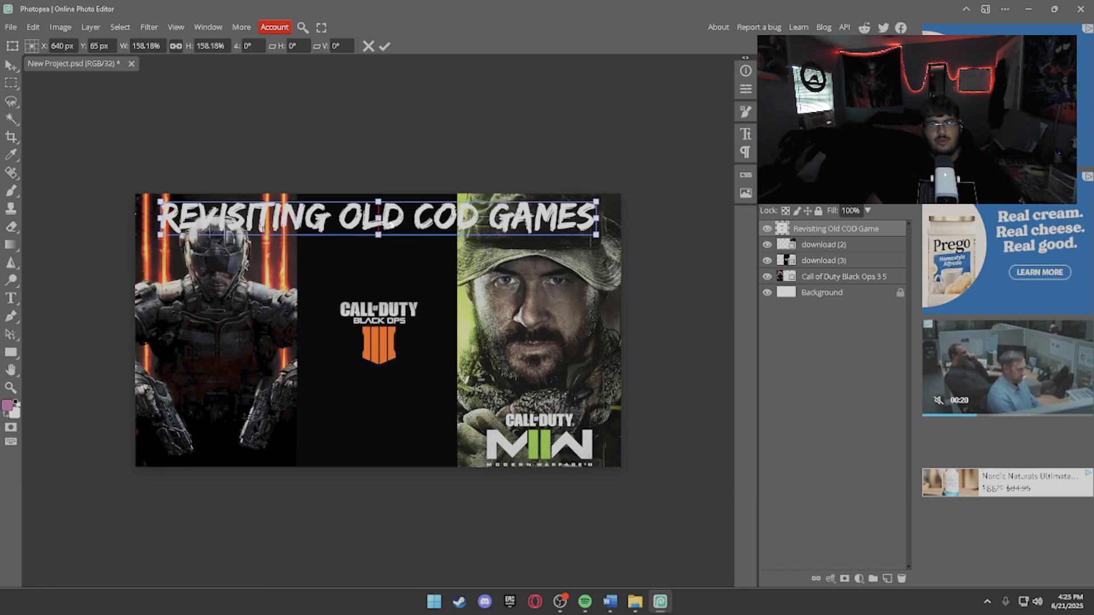
{"action": "key", "text": "Up"}
{"action": "key", "text": "Up"}
{"action": "key", "text": "Up"}
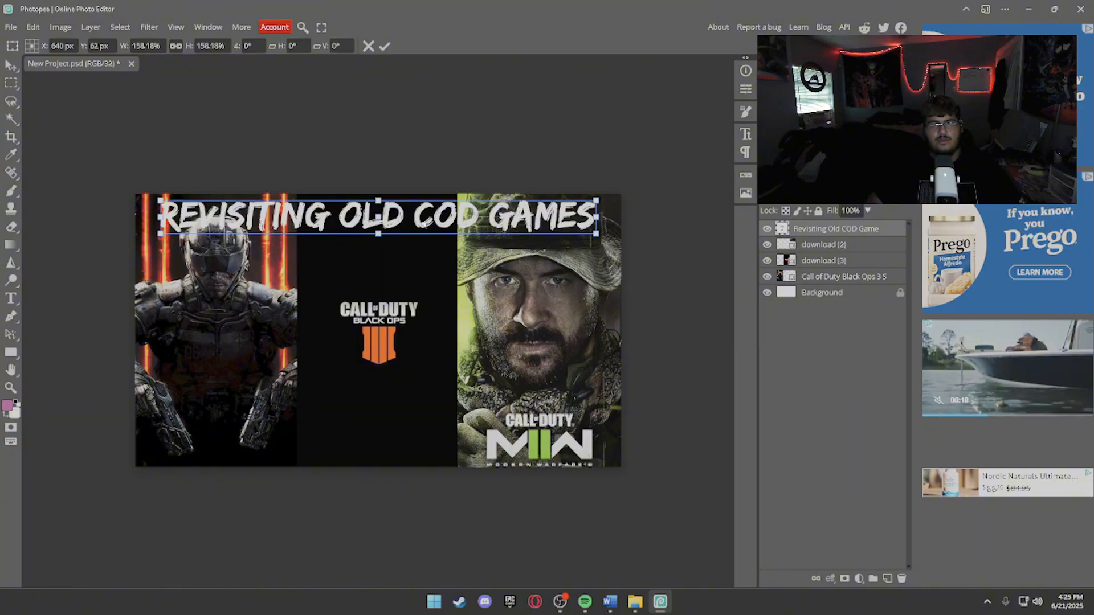
{"action": "key", "text": "Down"}
{"action": "key", "text": "Down"}
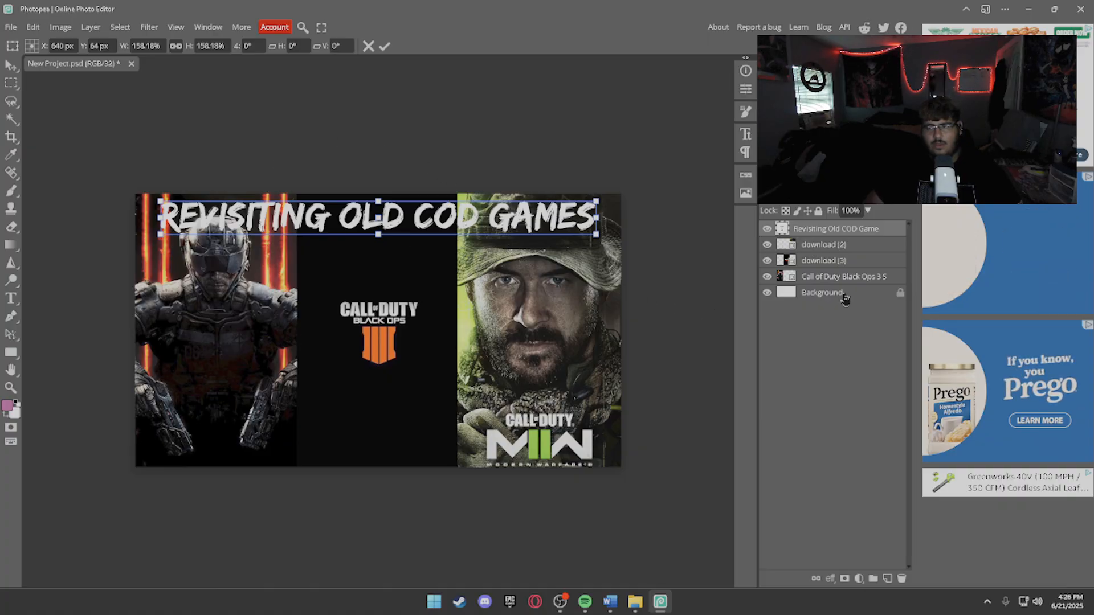
Enable a Drop Shadow in the title layer's style and open the shadow's settings.
{"action": "double_click", "coordinate": [892, 231]}
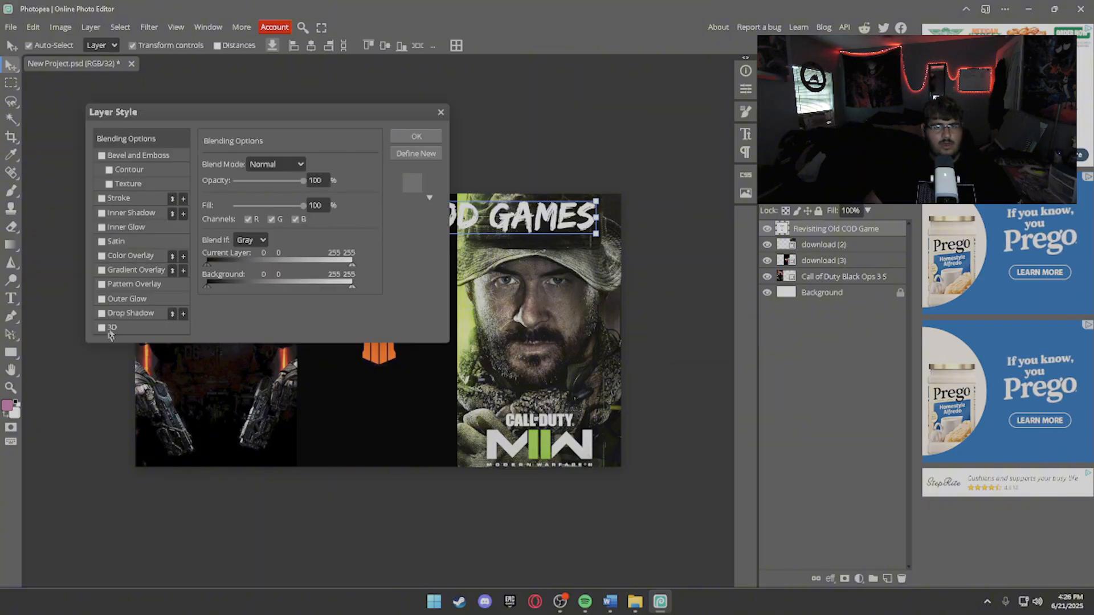
{"action": "left_click_drag", "start_coordinate": [305, 112], "coordinate": [759, 157]}
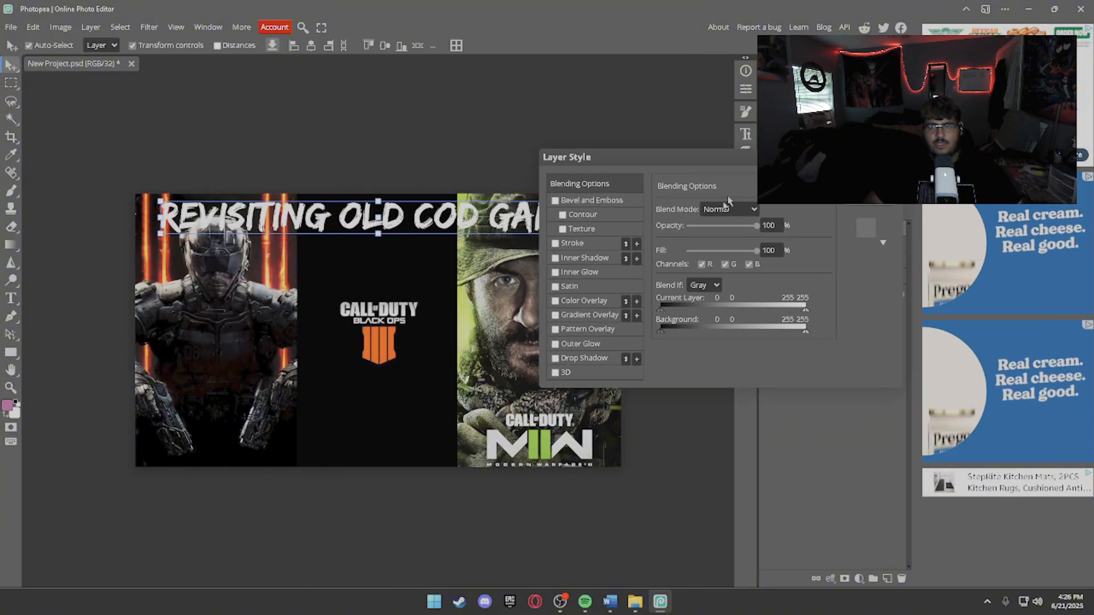
{"action": "left_click", "coordinate": [554, 359]}
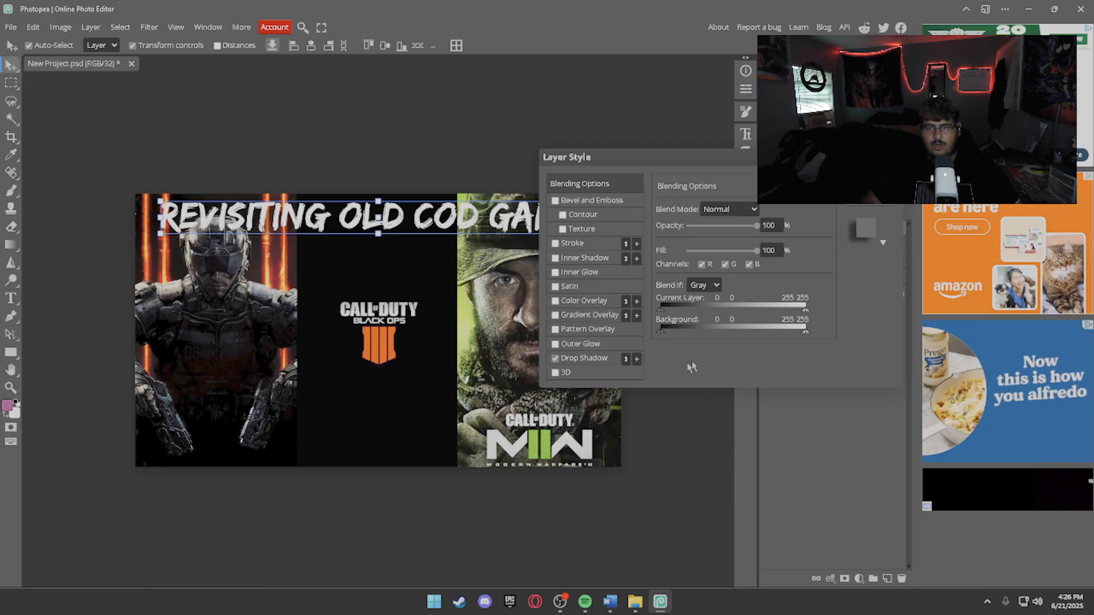
{"action": "left_click", "coordinate": [599, 360]}
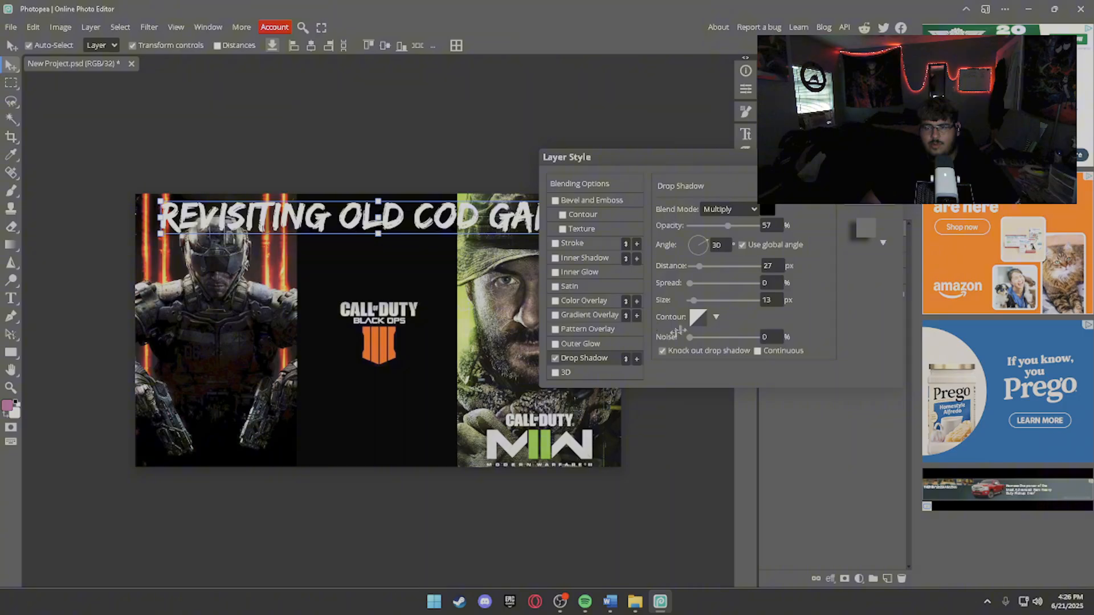
Set the title's drop shadow to Normal blend mode, a 153° angle and the white colour ffffff.
{"action": "left_click", "coordinate": [738, 212]}
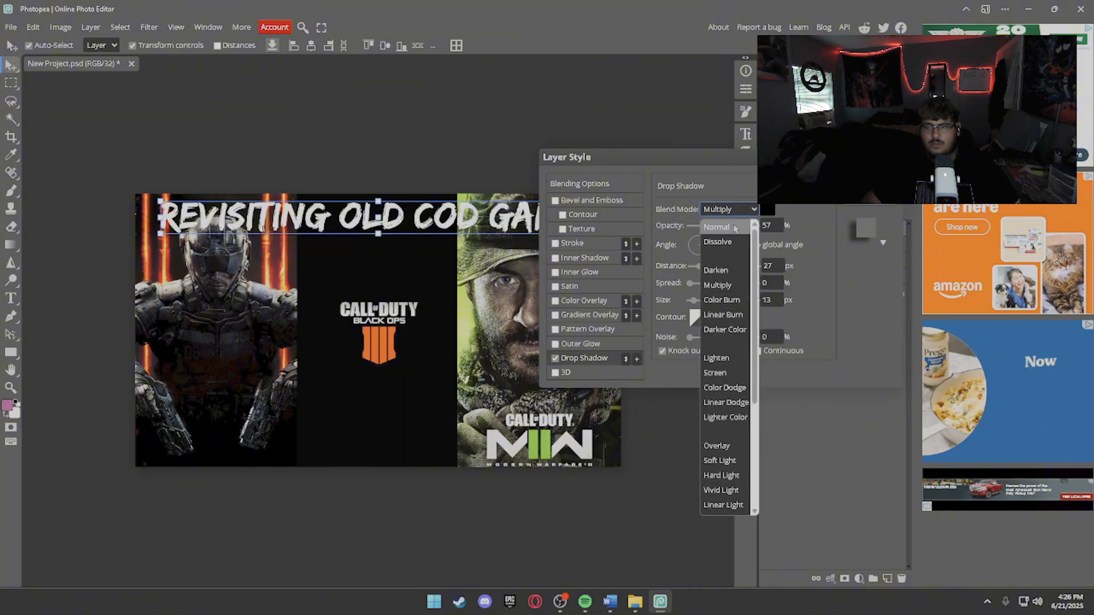
{"action": "left_click", "coordinate": [719, 221]}
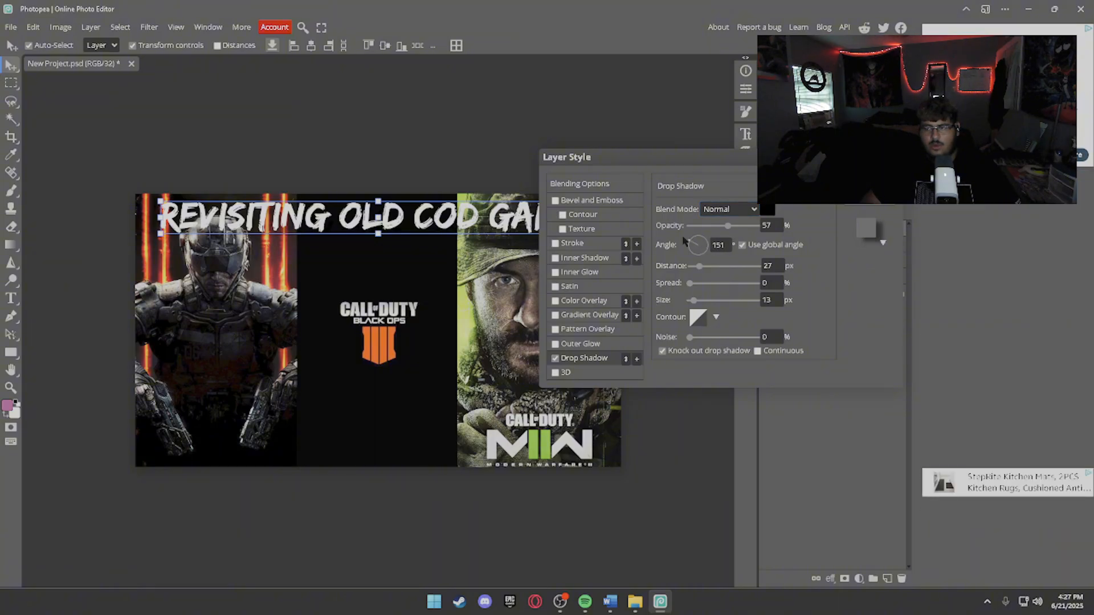
{"action": "left_click_drag", "start_coordinate": [678, 237], "coordinate": [678, 235]}
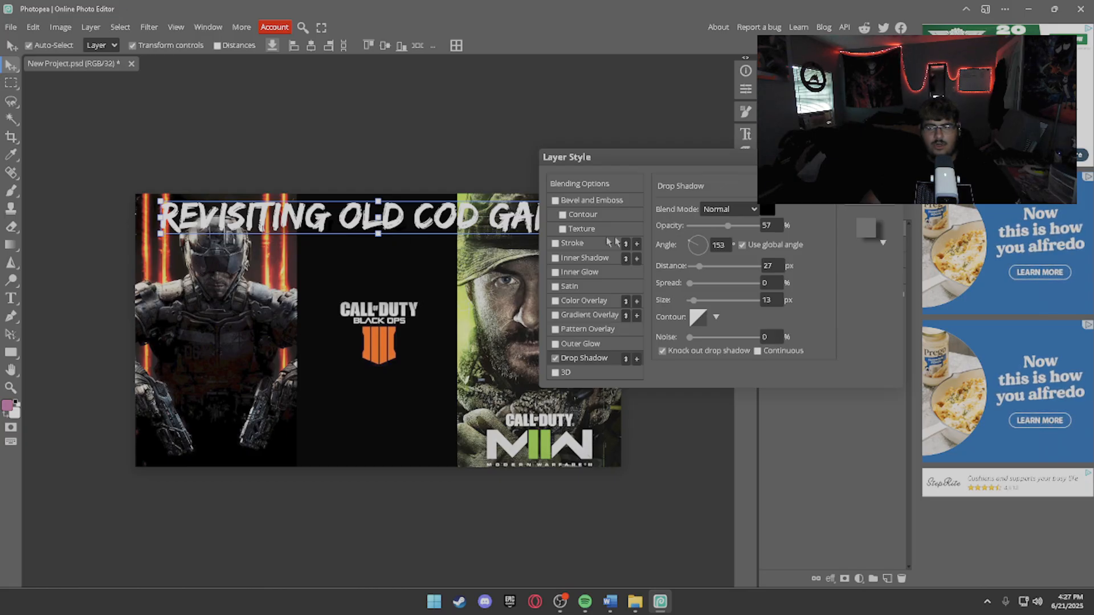
{"action": "left_click", "coordinate": [764, 210]}
{"action": "mouse_move", "coordinate": [281, 252]}
{"action": "left_mouse_down"}
{"action": "mouse_move", "coordinate": [190, 232]}
{"action": "mouse_move", "coordinate": [169, 210]}
{"action": "left_mouse_up"}
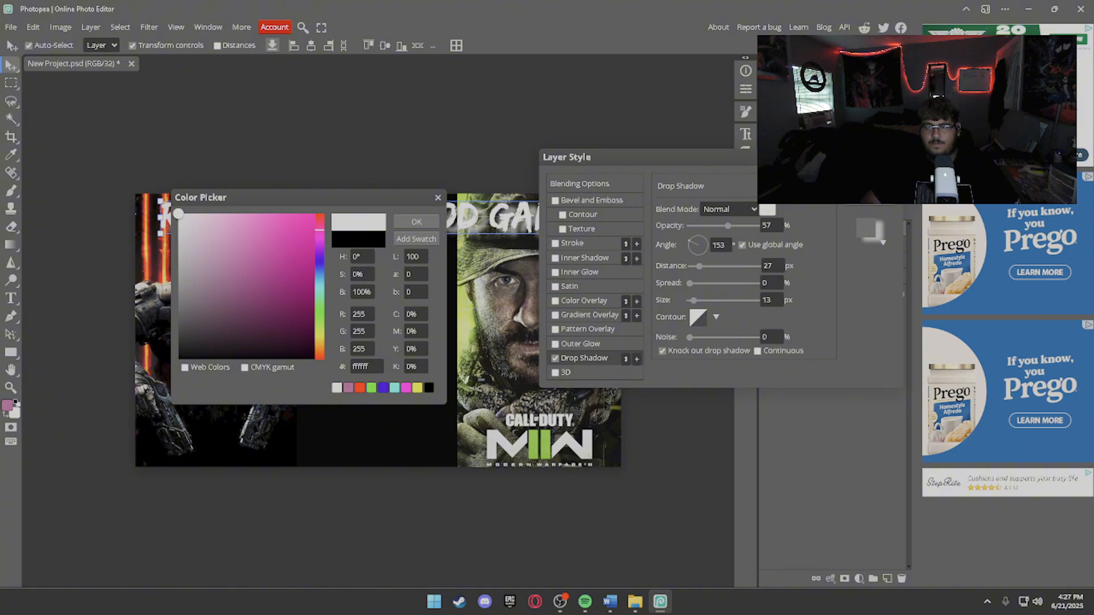
{"action": "key", "text": "Return"}
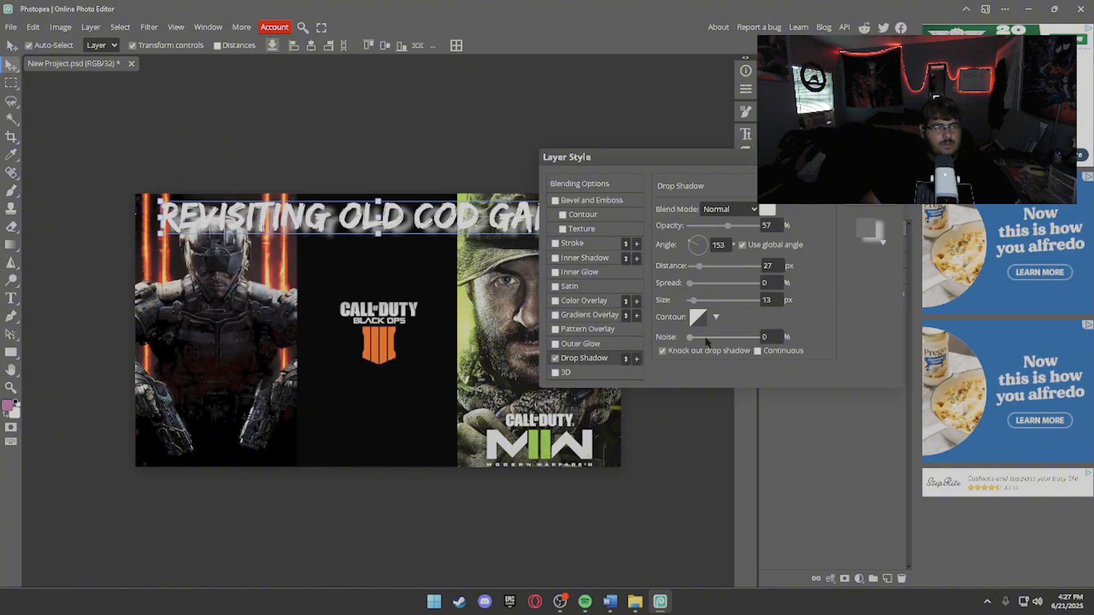
Set the title shadow's opacity to 33%, distance to 12 px, spread to 25% and size to 24 px, and apply the style.
{"action": "left_click_drag", "start_coordinate": [777, 160], "coordinate": [768, 312]}
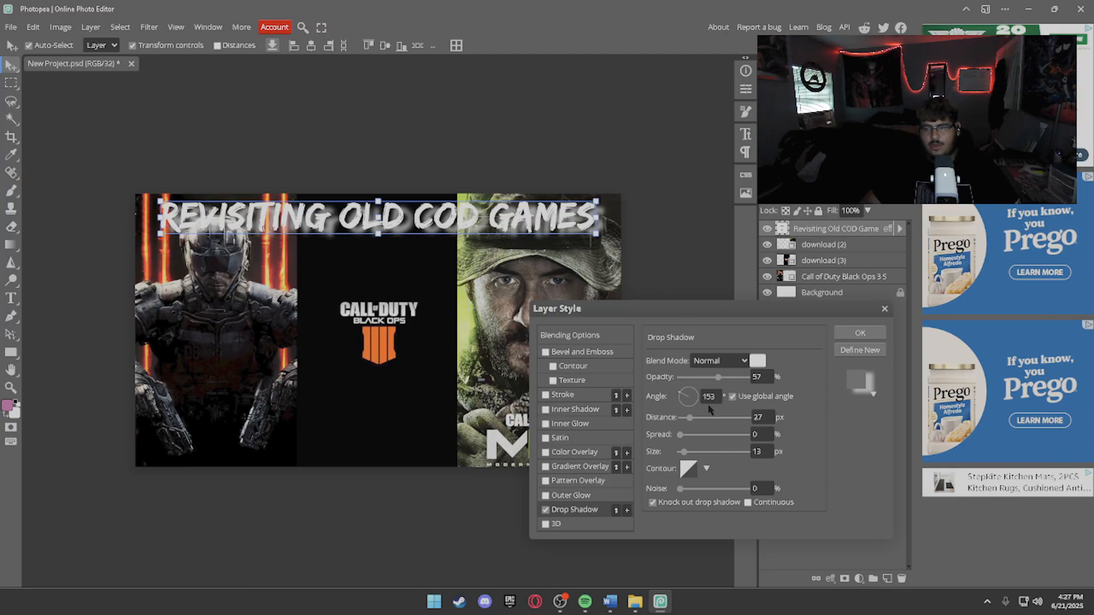
{"action": "mouse_move", "coordinate": [718, 377]}
{"action": "left_mouse_down"}
{"action": "mouse_move", "coordinate": [739, 378]}
{"action": "mouse_move", "coordinate": [679, 383]}
{"action": "mouse_move", "coordinate": [702, 377]}
{"action": "left_mouse_up"}
{"action": "mouse_move", "coordinate": [689, 417]}
{"action": "left_mouse_down"}
{"action": "mouse_move", "coordinate": [745, 420]}
{"action": "mouse_move", "coordinate": [686, 418]}
{"action": "left_mouse_up"}
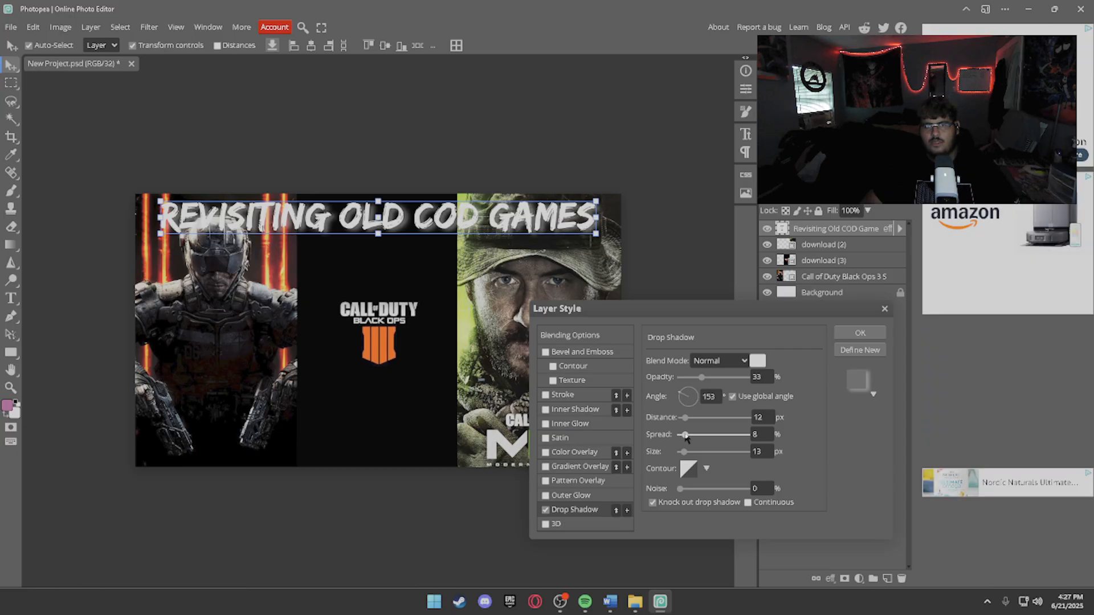
{"action": "mouse_move", "coordinate": [681, 435]}
{"action": "left_mouse_down"}
{"action": "mouse_move", "coordinate": [776, 428]}
{"action": "mouse_move", "coordinate": [694, 421]}
{"action": "mouse_move", "coordinate": [709, 433]}
{"action": "mouse_move", "coordinate": [693, 435]}
{"action": "mouse_move", "coordinate": [776, 449]}
{"action": "mouse_move", "coordinate": [699, 437]}
{"action": "left_mouse_up"}
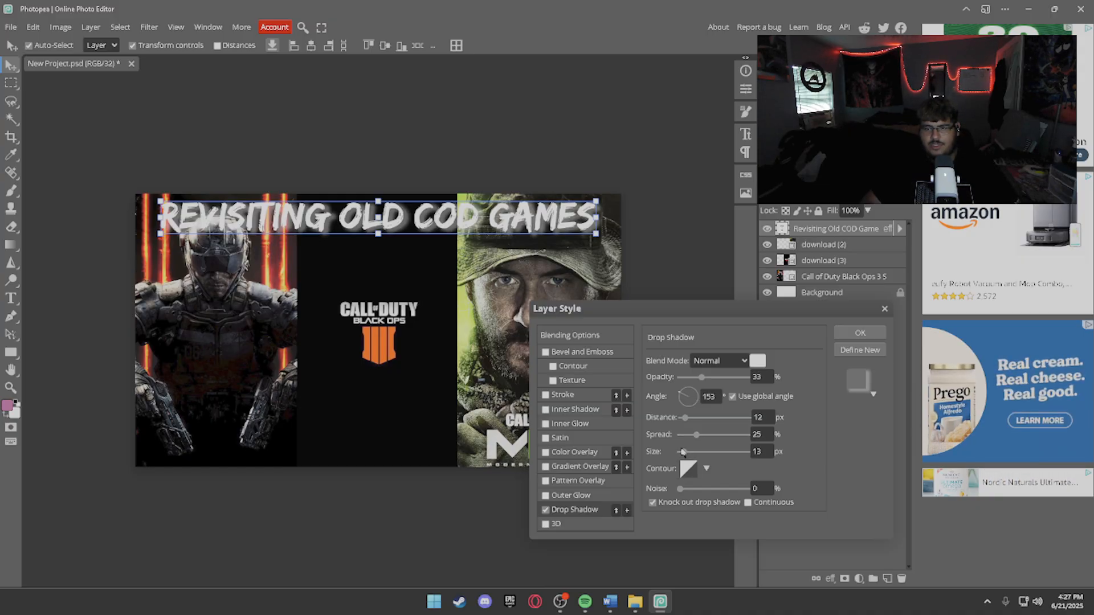
{"action": "mouse_move", "coordinate": [684, 451]}
{"action": "left_mouse_down"}
{"action": "mouse_move", "coordinate": [665, 459]}
{"action": "mouse_move", "coordinate": [751, 455]}
{"action": "mouse_move", "coordinate": [689, 463]}
{"action": "left_mouse_up"}
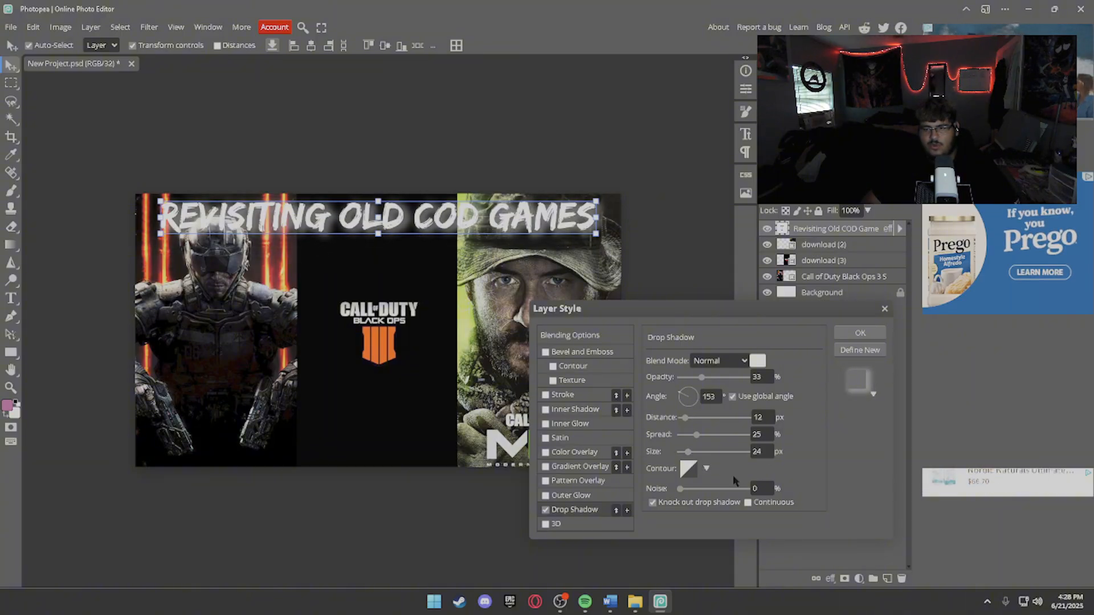
{"action": "left_click", "coordinate": [863, 335]}
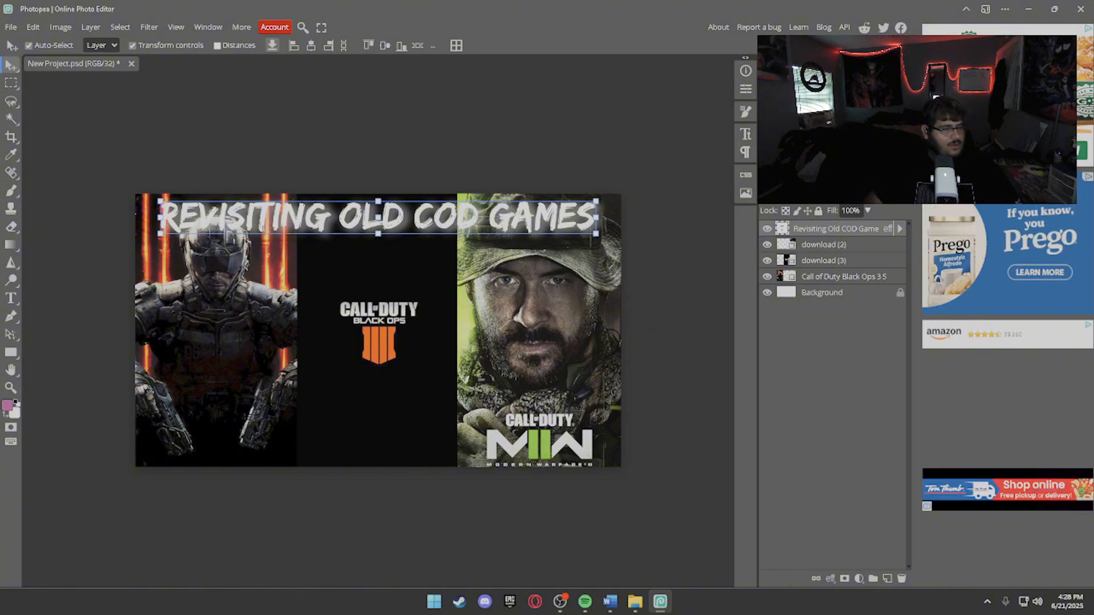
Try the title across the lower part of the images, then return it to just below the canvas's upper edge and deselect it.
{"action": "left_click_drag", "start_coordinate": [466, 232], "coordinate": [464, 398]}
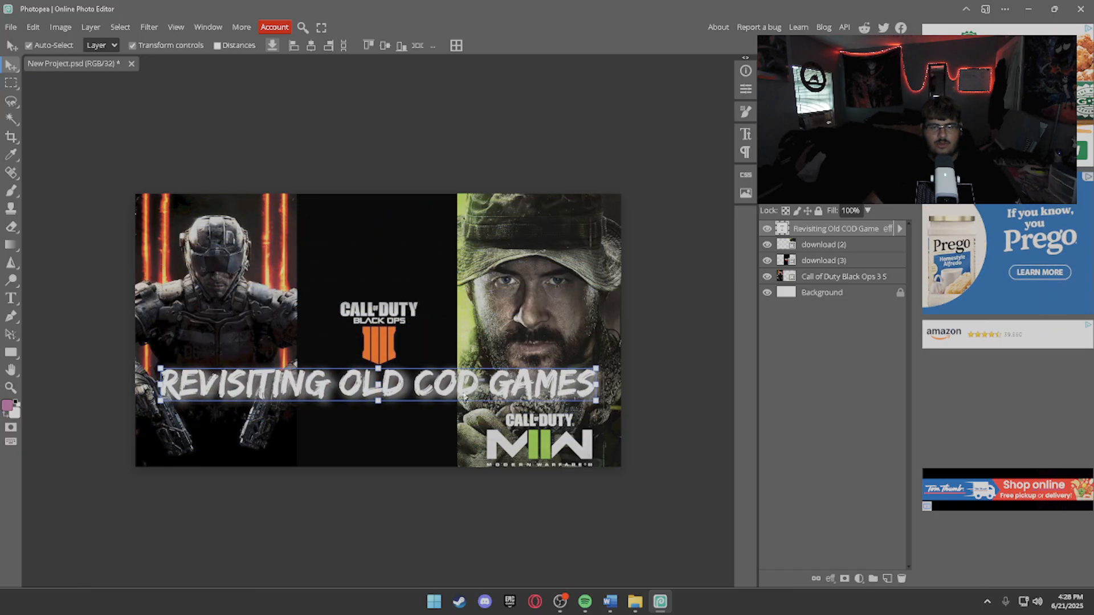
{"action": "left_click", "coordinate": [676, 377]}
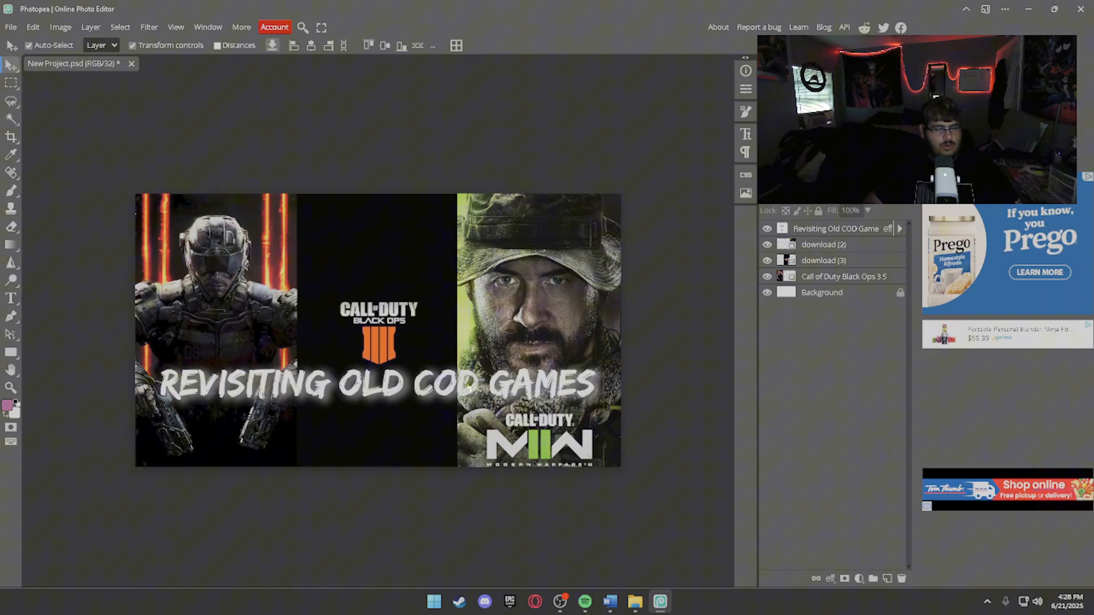
{"action": "left_click_drag", "start_coordinate": [468, 385], "coordinate": [466, 224]}
{"action": "left_click", "coordinate": [180, 160]}
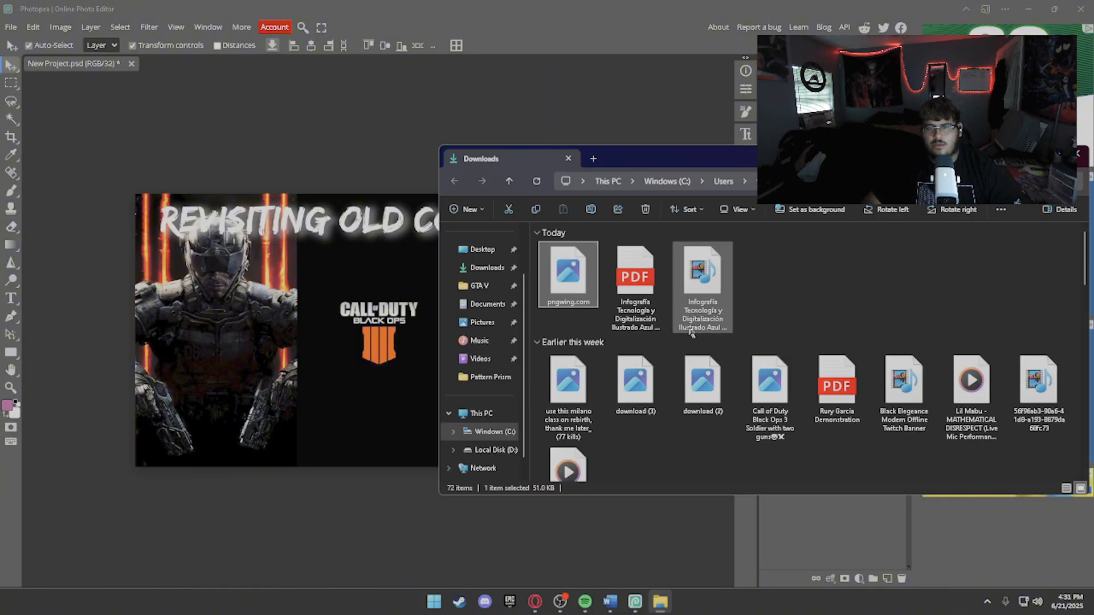
Place the pngwing.com image from the Downloads folder into the project and put its layer directly beneath the title layer.
{"action": "left_click_drag", "start_coordinate": [570, 281], "coordinate": [231, 376]}
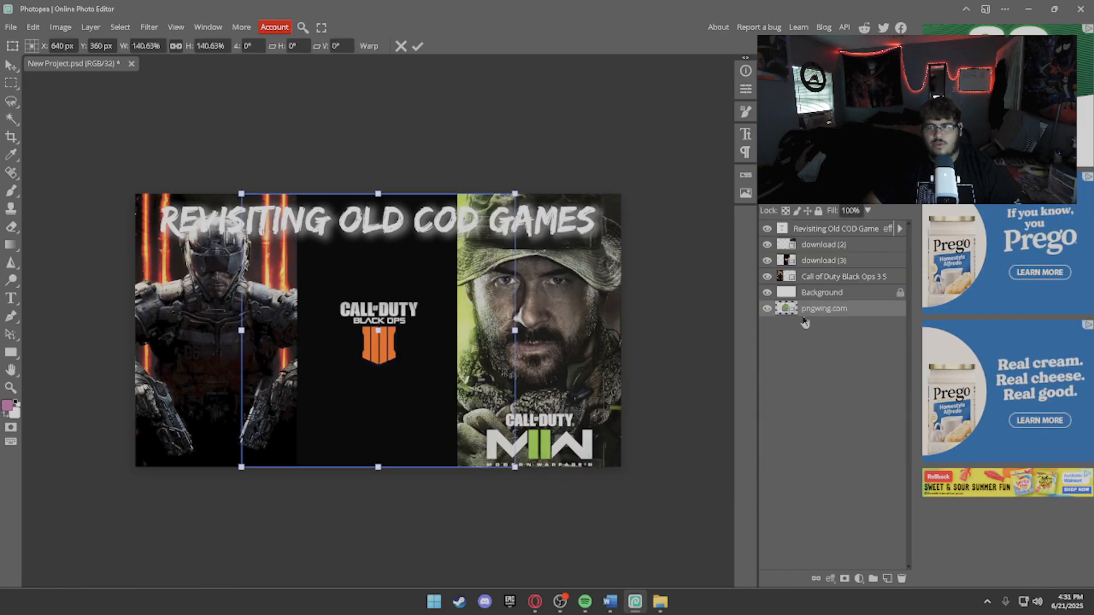
{"action": "left_click_drag", "start_coordinate": [820, 308], "coordinate": [841, 238]}
{"action": "key", "text": "Return"}
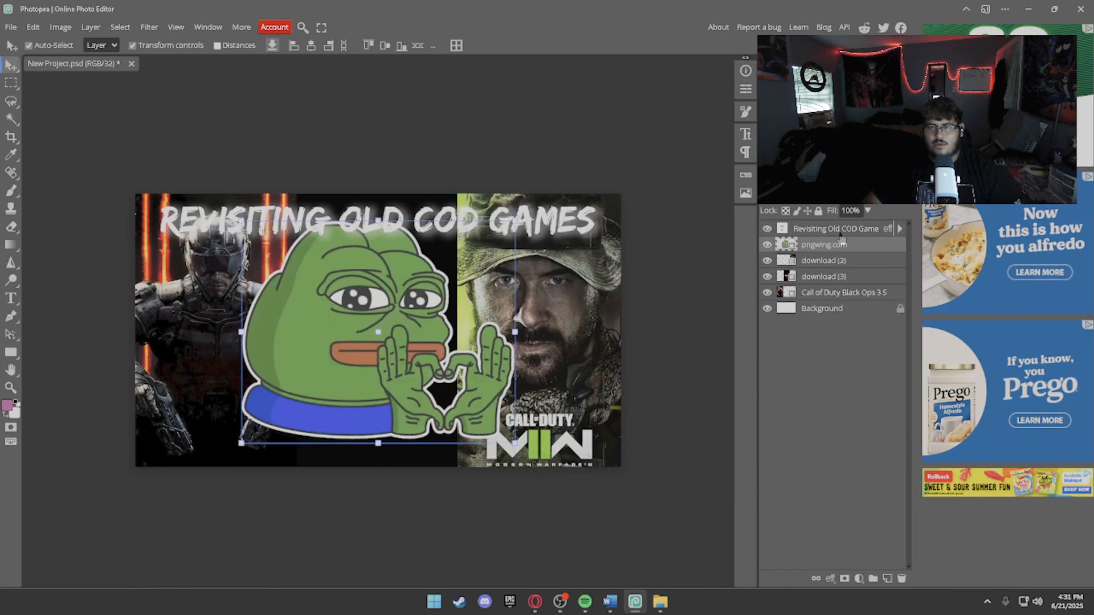
Scale the frog image to about 66%, rotate it about -5.9° and place it over the lower part of the Black Ops 3 soldier image.
{"action": "left_click_drag", "start_coordinate": [515, 222], "coordinate": [353, 273]}
{"action": "left_click_drag", "start_coordinate": [285, 326], "coordinate": [189, 402]}
{"action": "left_click_drag", "start_coordinate": [258, 355], "coordinate": [265, 323]}
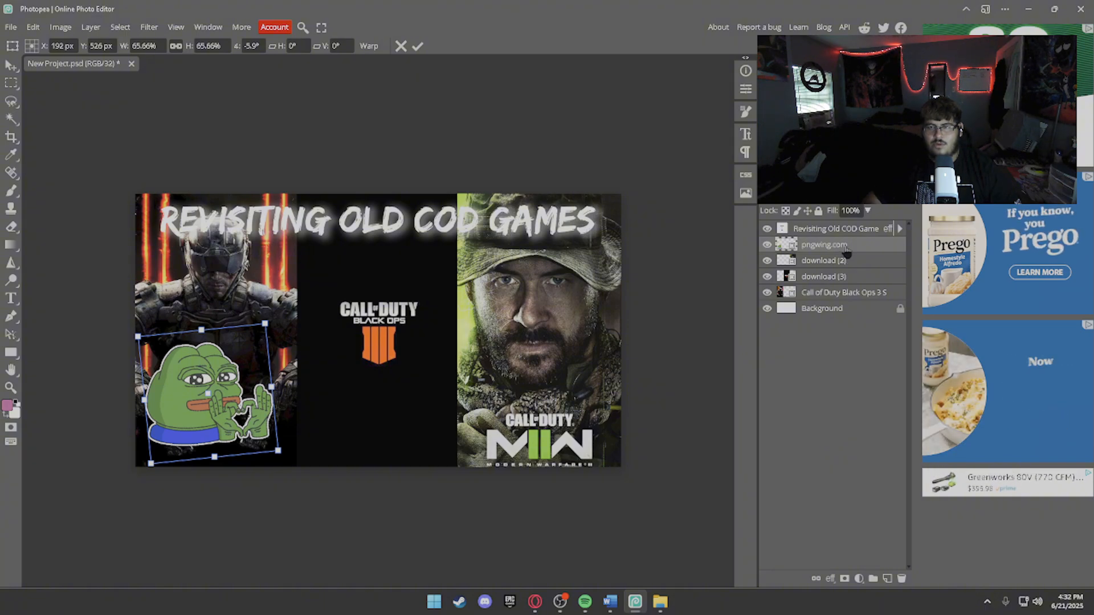
{"action": "key", "text": "Return"}
{"action": "left_click", "coordinate": [847, 281]}
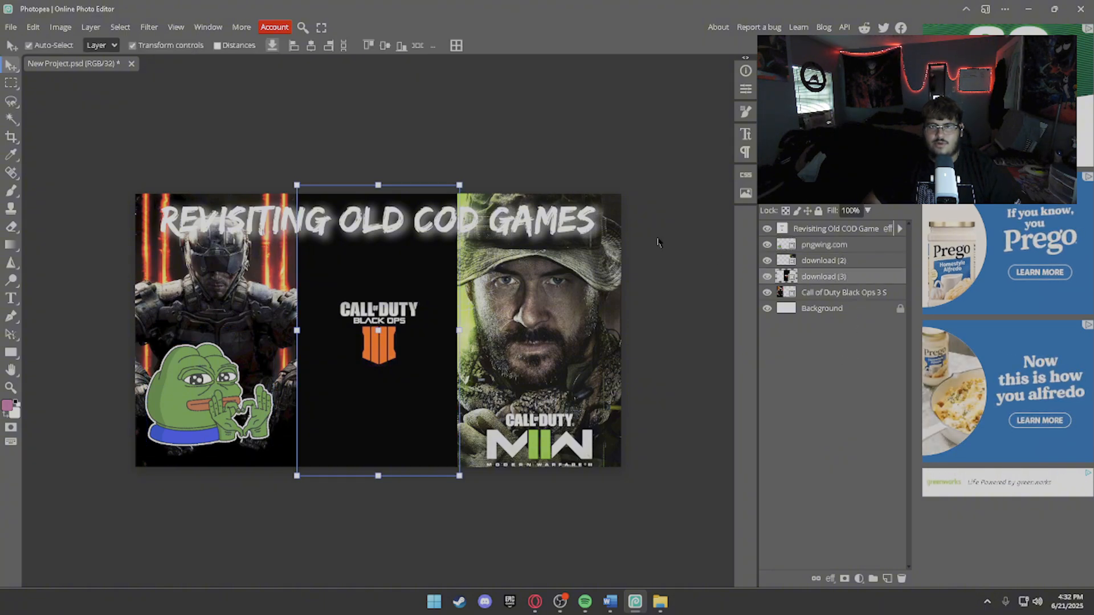
{"action": "left_click", "coordinate": [661, 157]}
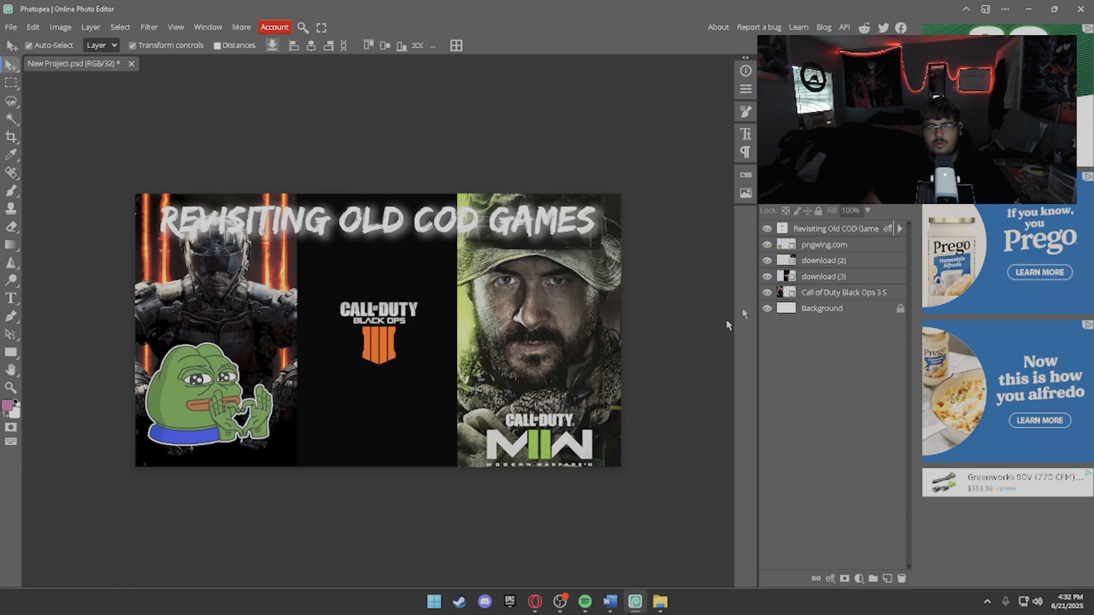
Enable an Outer Glow on the frog layer and set its colour to yellow-green cae737, sampled from the Modern Warfare II image.
{"action": "left_click", "coordinate": [857, 245]}
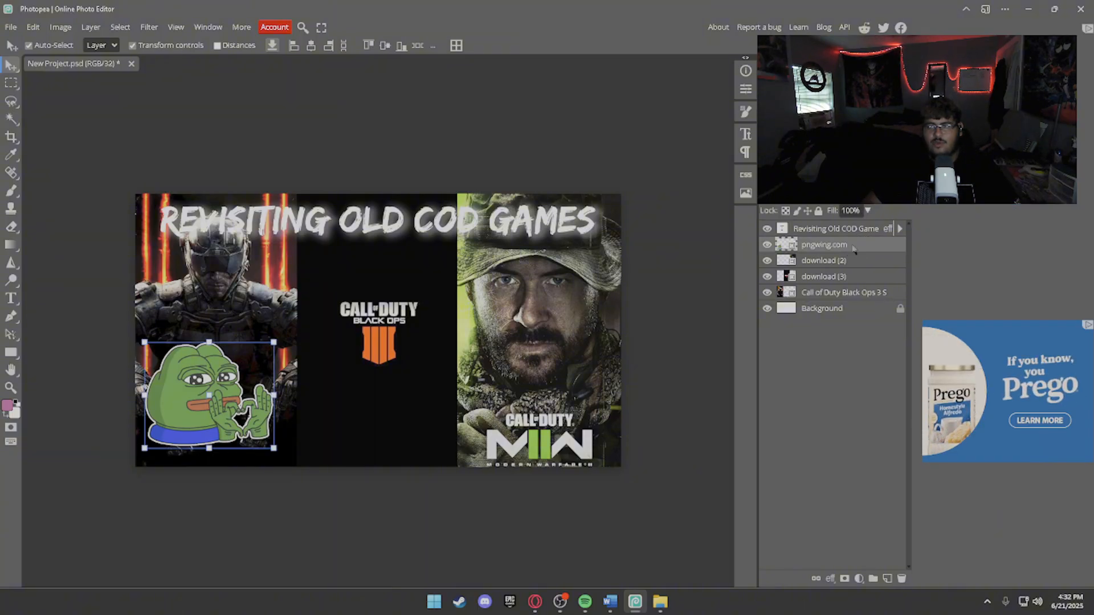
{"action": "double_click", "coordinate": [868, 246]}
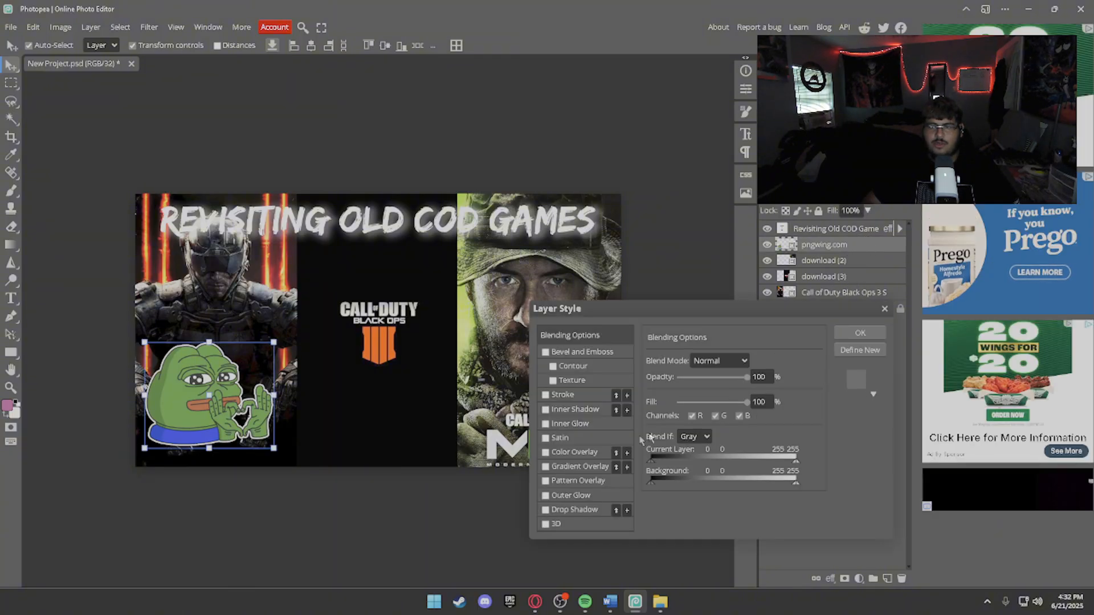
{"action": "left_click", "coordinate": [546, 496]}
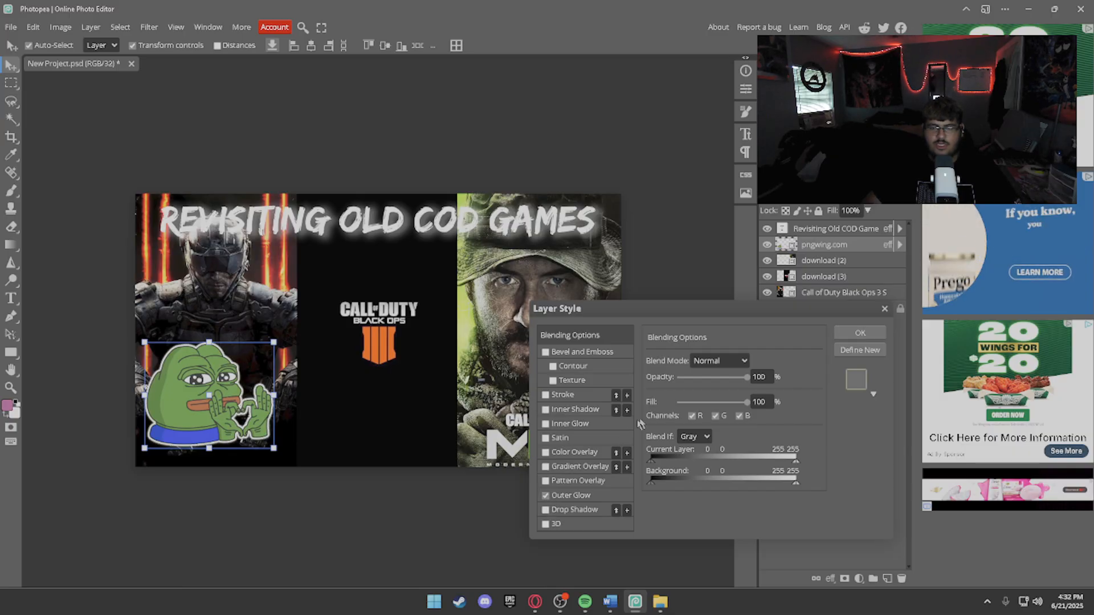
{"action": "left_click", "coordinate": [589, 496]}
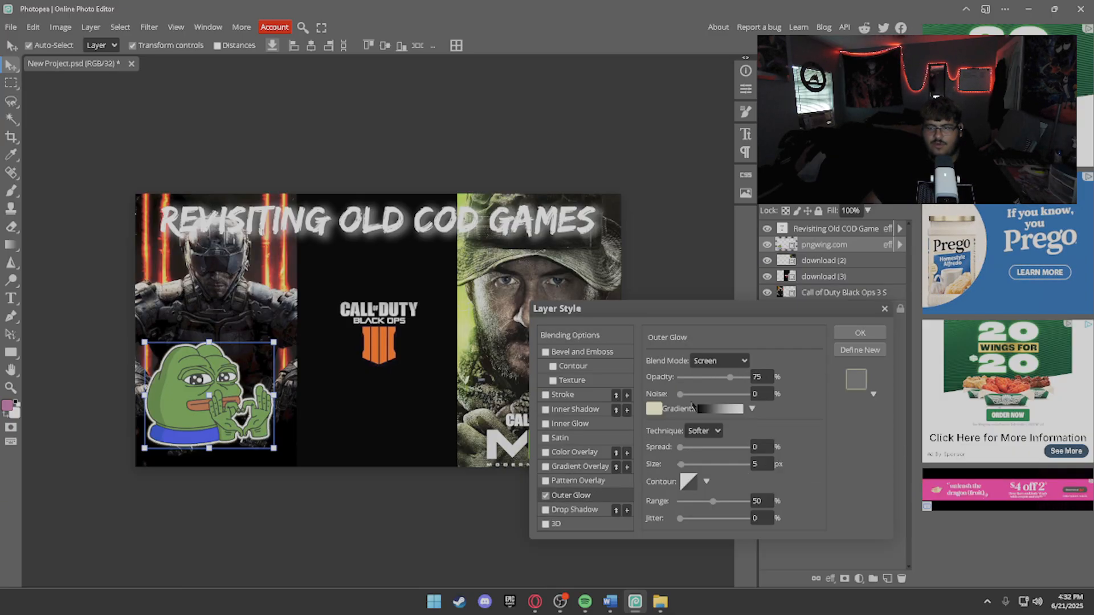
{"action": "left_click", "coordinate": [653, 408]}
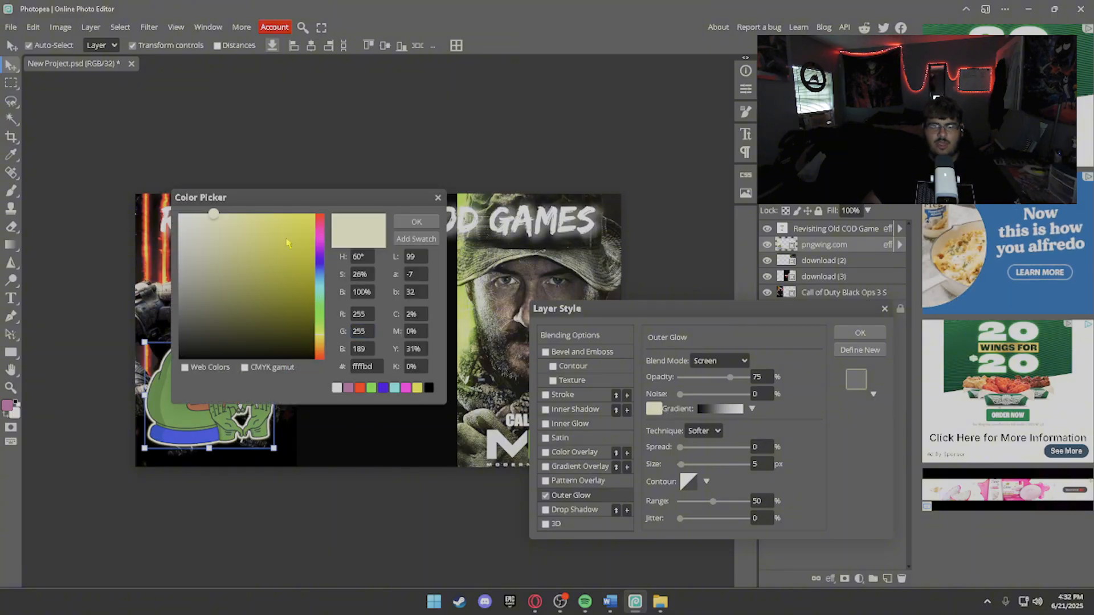
{"action": "left_click", "coordinate": [466, 310]}
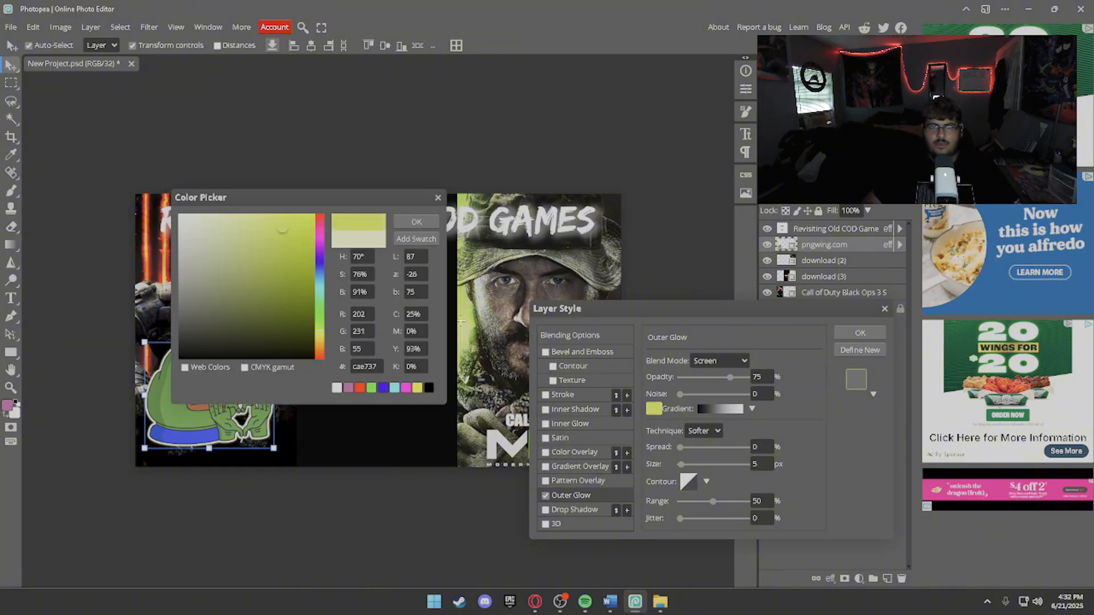
{"action": "key", "text": "Return"}
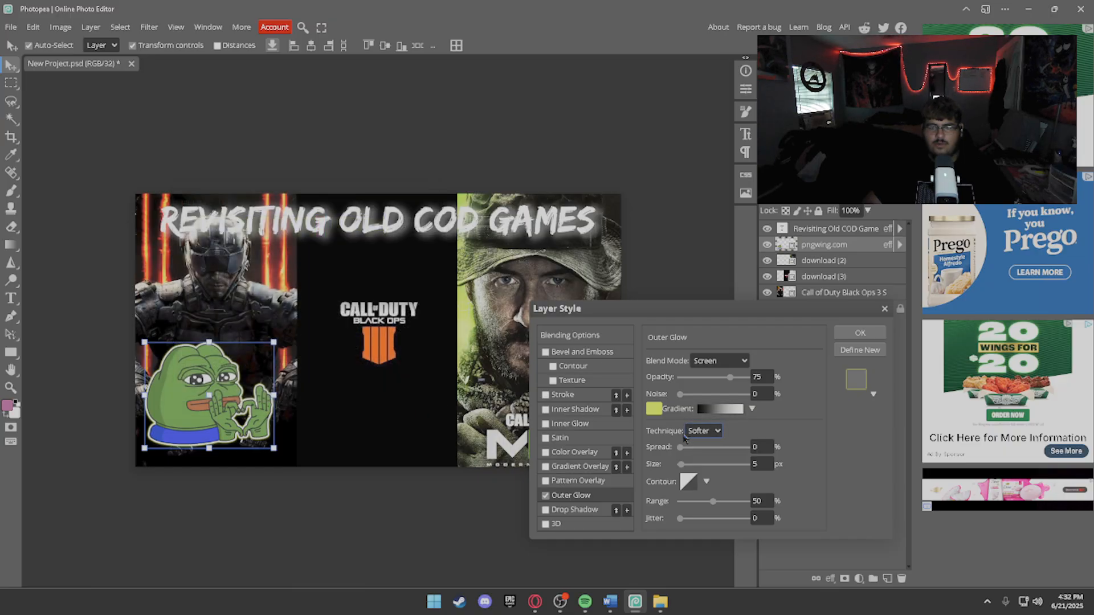
Set the frog's outer glow to Normal blend mode, 70% opacity, 36% spread and 10 px size, and apply the style.
{"action": "left_click", "coordinate": [719, 360]}
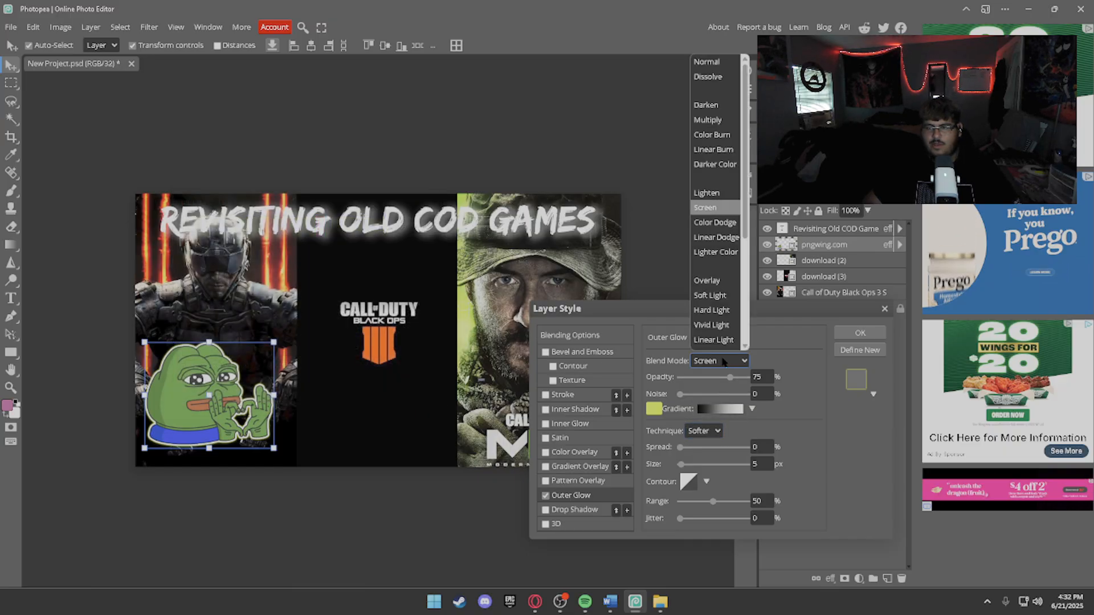
{"action": "left_click", "coordinate": [715, 64]}
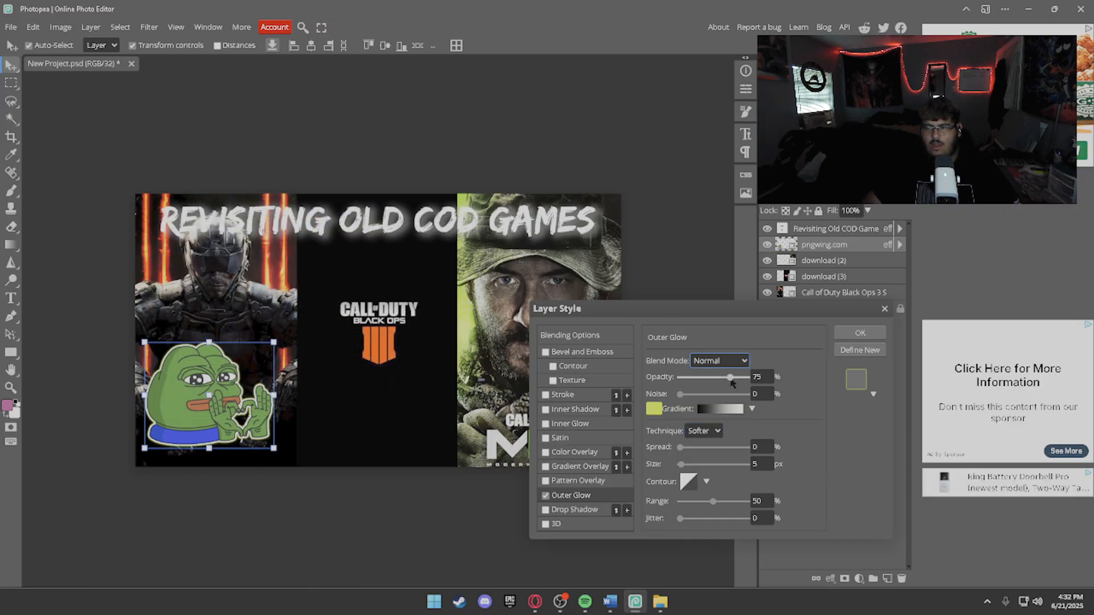
{"action": "left_click_drag", "start_coordinate": [747, 381], "coordinate": [753, 378]}
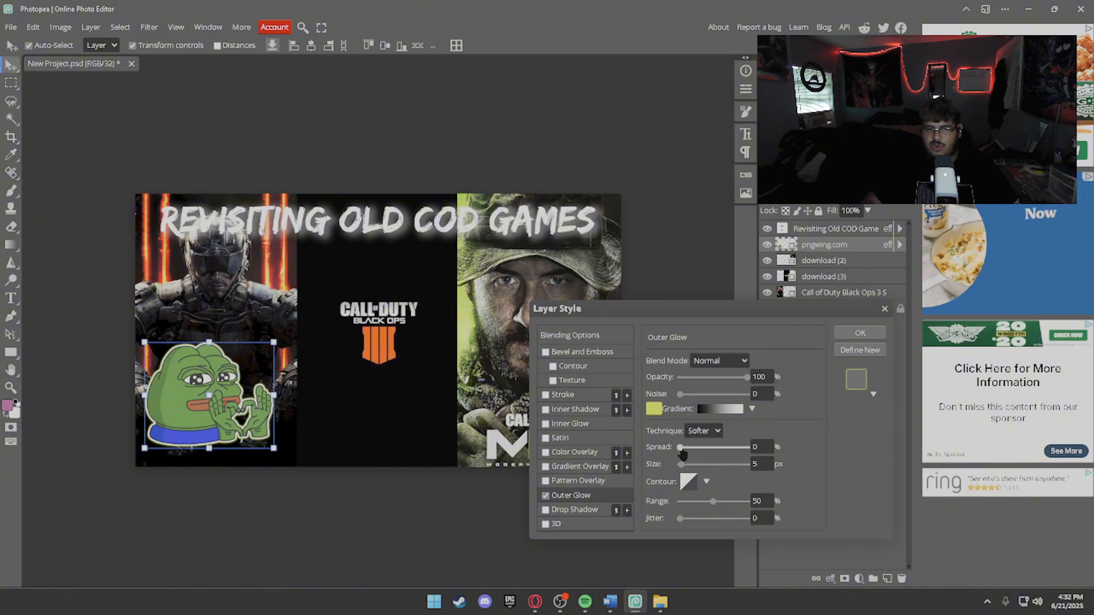
{"action": "left_click_drag", "start_coordinate": [682, 449], "coordinate": [705, 448]}
{"action": "left_click_drag", "start_coordinate": [747, 377], "coordinate": [729, 387]}
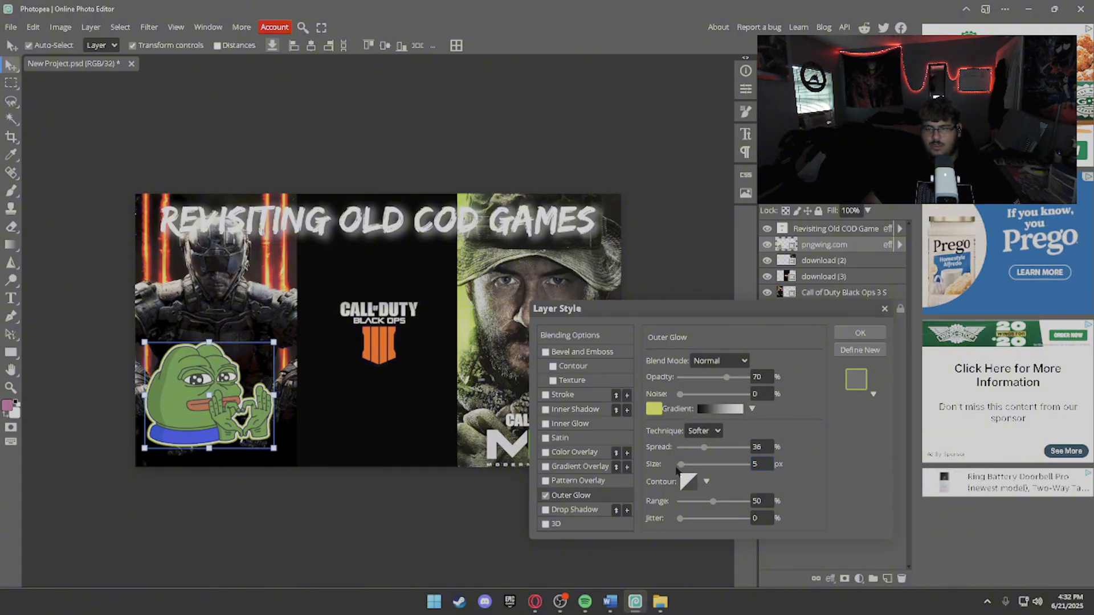
{"action": "mouse_move", "coordinate": [682, 468]}
{"action": "left_mouse_down"}
{"action": "mouse_move", "coordinate": [701, 466]}
{"action": "mouse_move", "coordinate": [684, 468]}
{"action": "left_mouse_up"}
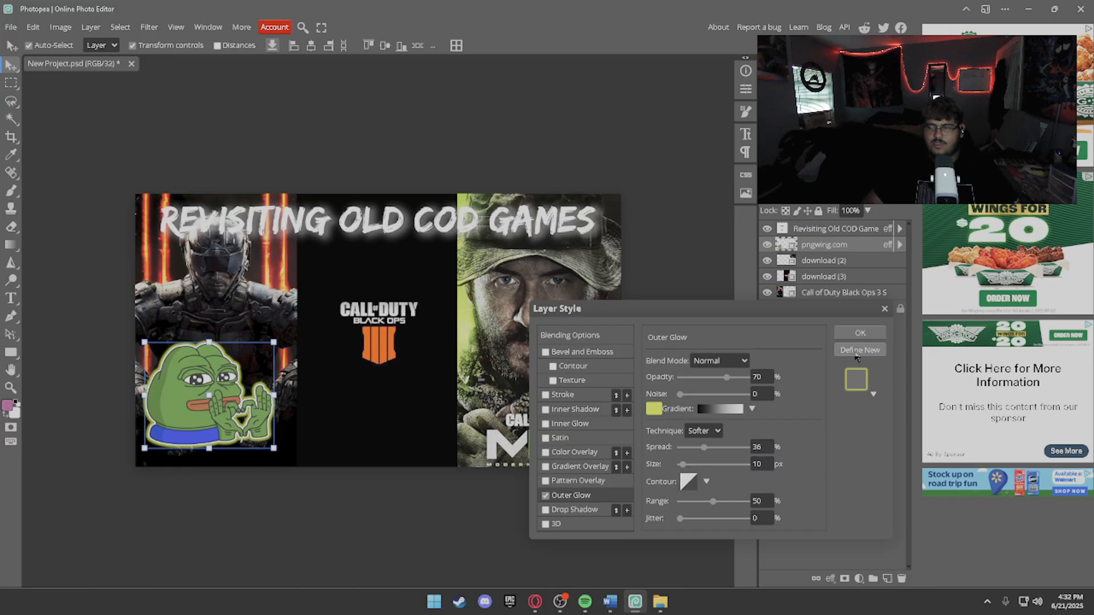
{"action": "left_click", "coordinate": [859, 333]}
{"action": "left_click", "coordinate": [626, 312]}
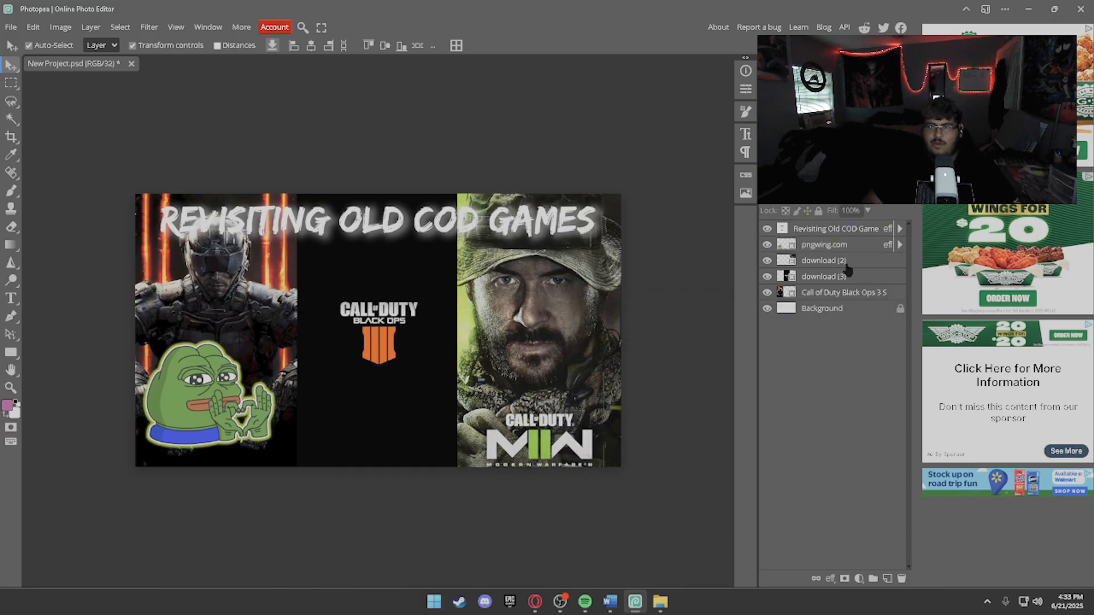
Add a Color Overlay to the "Revisiting Old COD Games" title layer in yellow-green a7c121.
{"action": "left_click", "coordinate": [874, 232]}
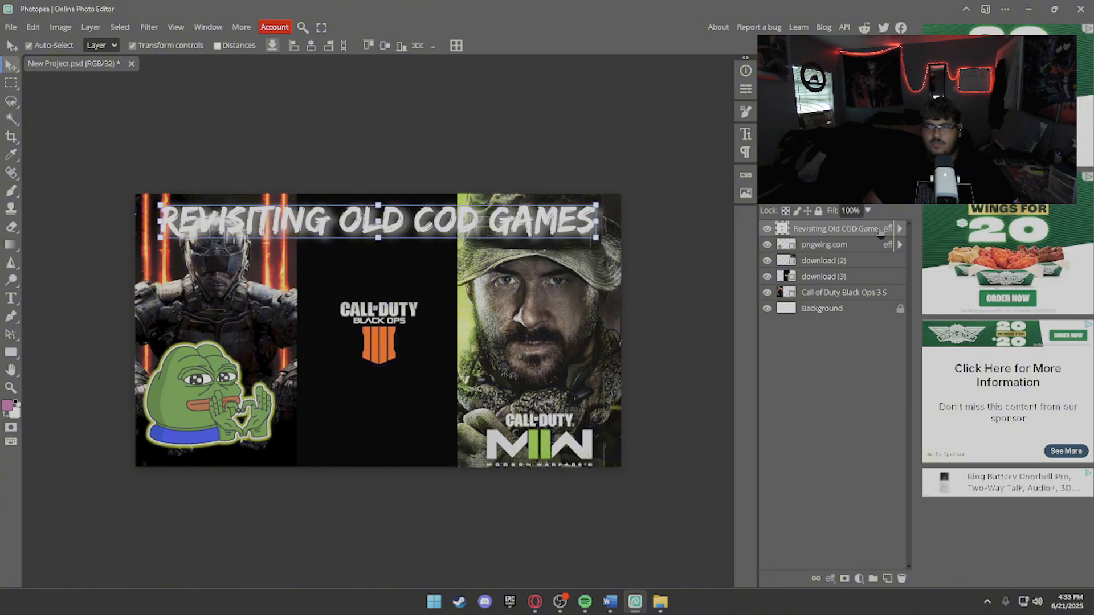
{"action": "double_click", "coordinate": [883, 230]}
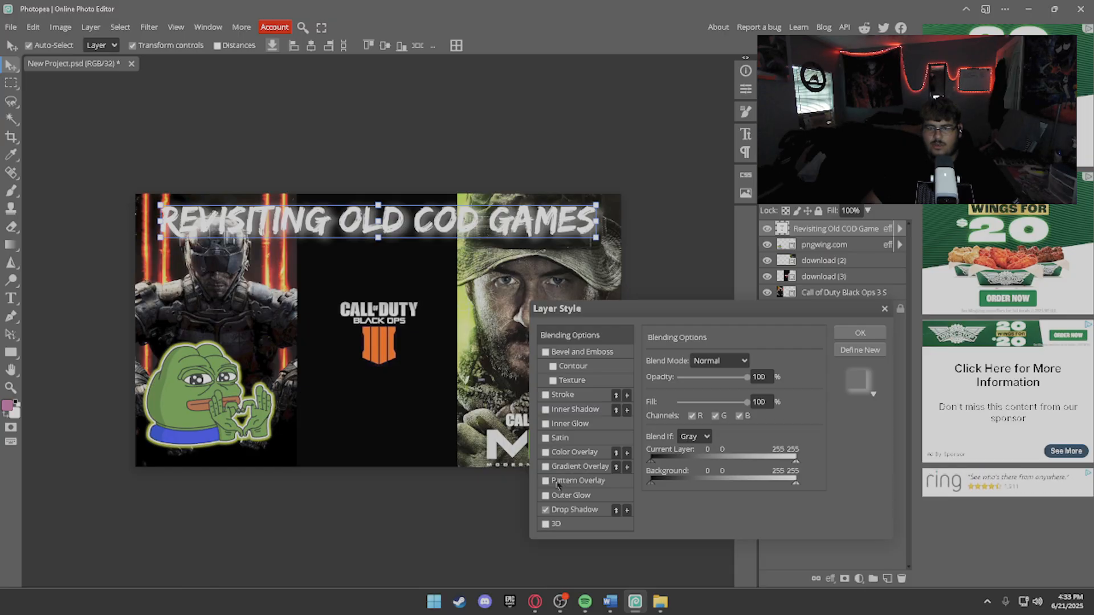
{"action": "left_click", "coordinate": [545, 452]}
{"action": "left_click", "coordinate": [578, 452]}
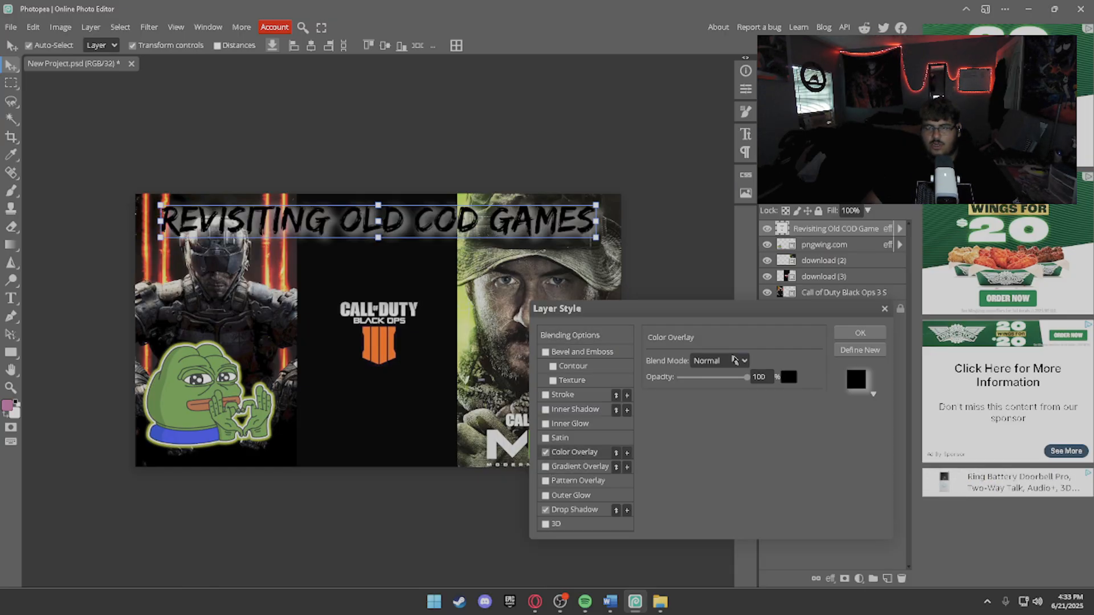
{"action": "left_click", "coordinate": [790, 378]}
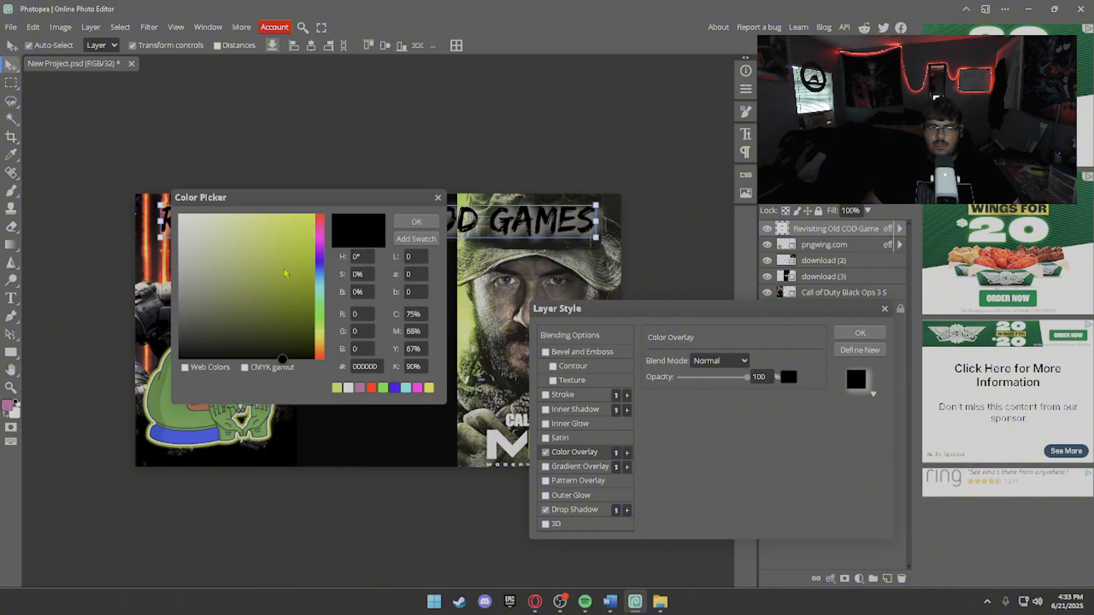
{"action": "left_click", "coordinate": [298, 246]}
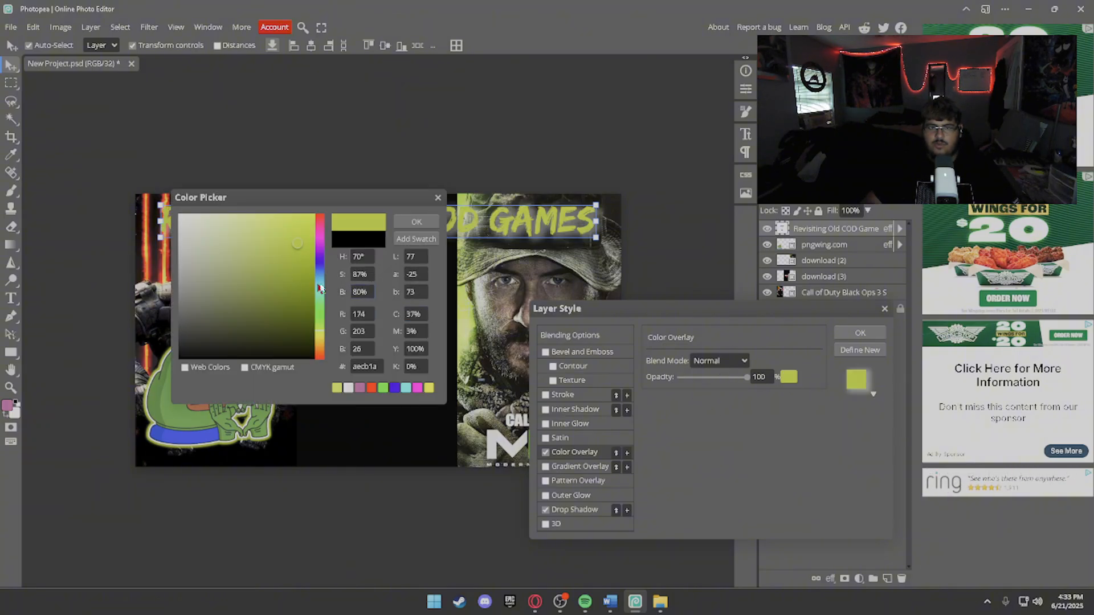
{"action": "mouse_move", "coordinate": [297, 246]}
{"action": "left_mouse_down"}
{"action": "mouse_move", "coordinate": [294, 264]}
{"action": "mouse_move", "coordinate": [291, 249]}
{"action": "left_mouse_up"}
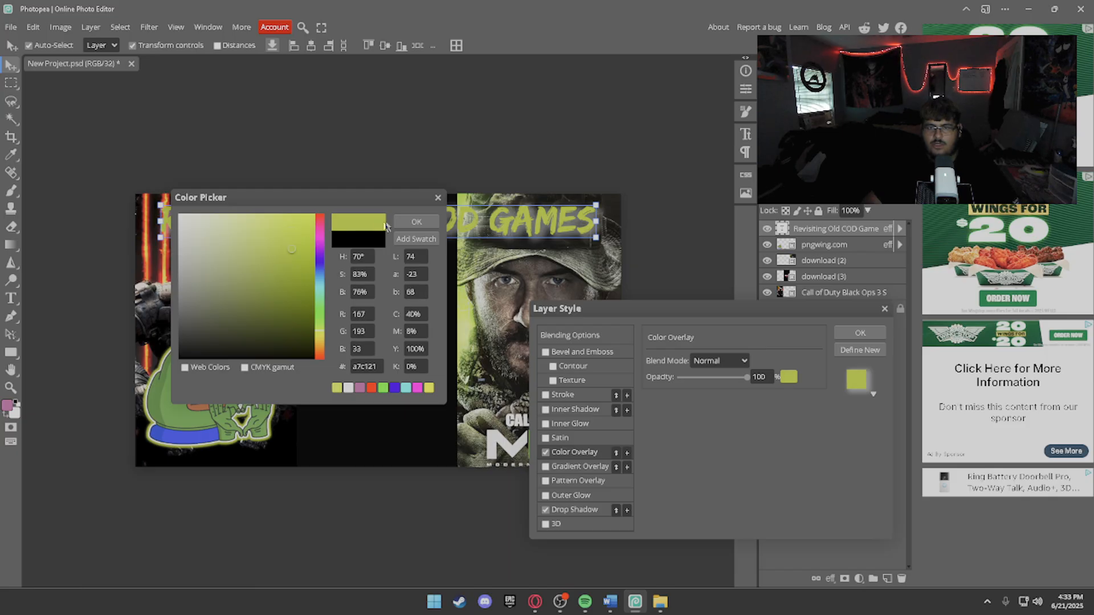
{"action": "left_click", "coordinate": [415, 222]}
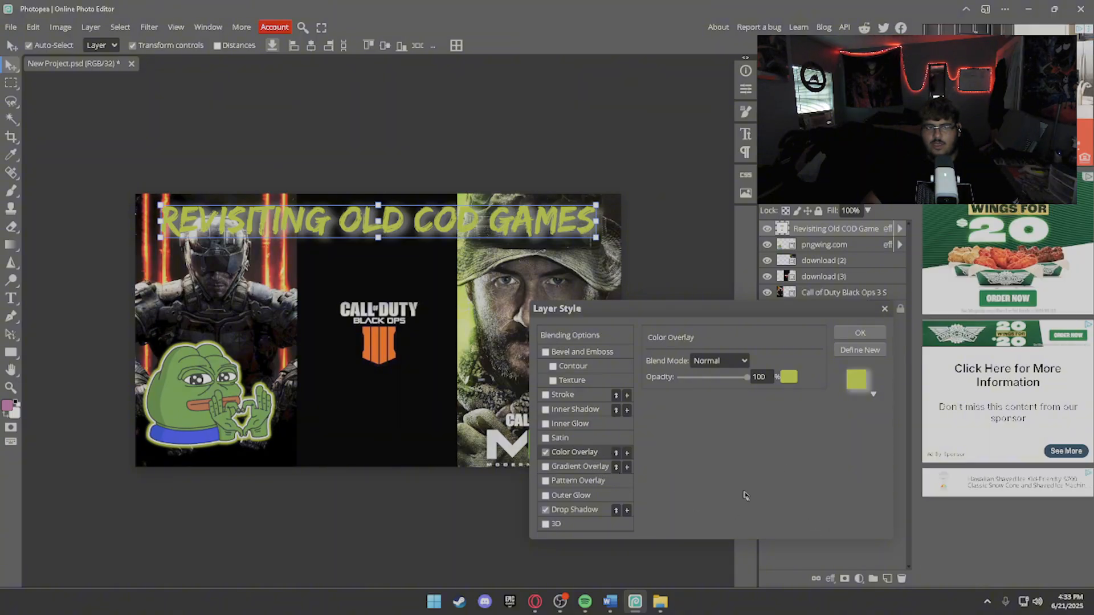
Enable an Outer Glow on the title and set its colour to dark green 345b11.
{"action": "left_click", "coordinate": [546, 496]}
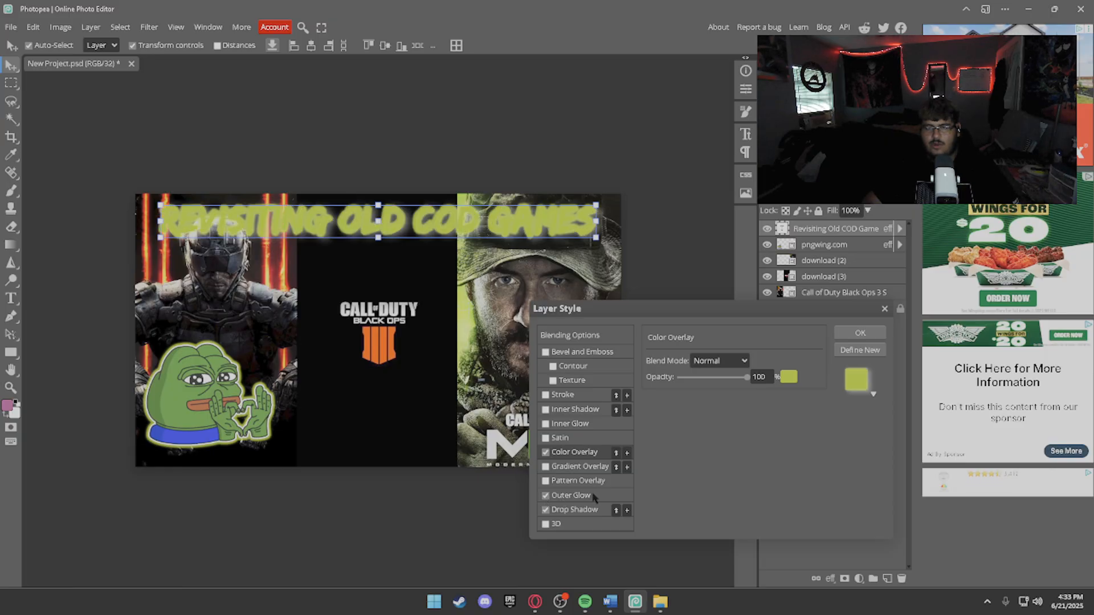
{"action": "left_click", "coordinate": [570, 495]}
{"action": "left_click", "coordinate": [655, 409]}
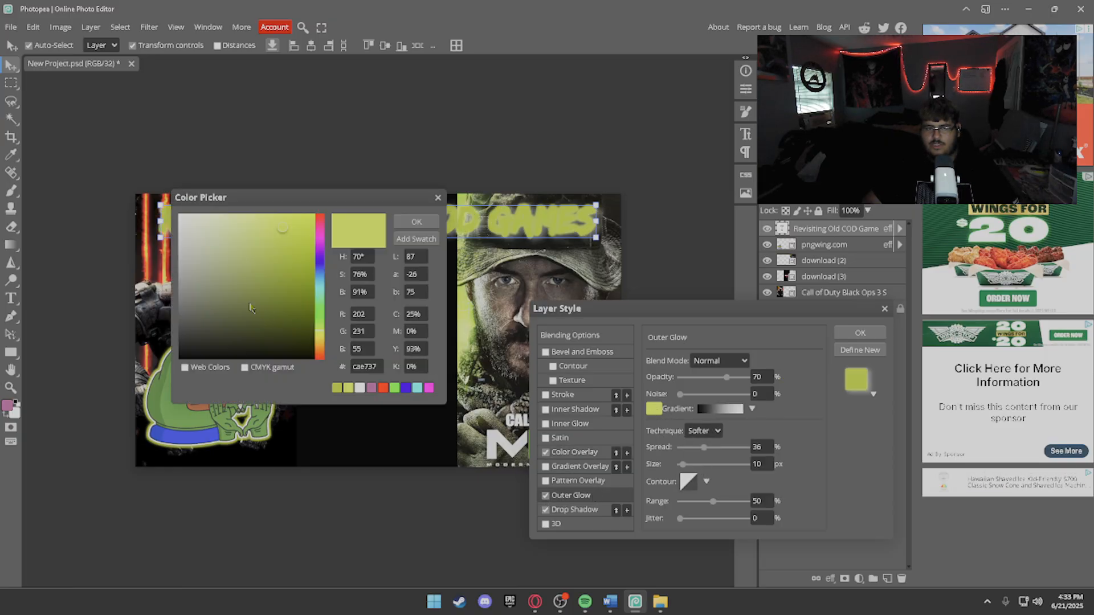
{"action": "mouse_move", "coordinate": [290, 250]}
{"action": "left_mouse_down"}
{"action": "mouse_move", "coordinate": [299, 332]}
{"action": "mouse_move", "coordinate": [293, 320]}
{"action": "left_mouse_up"}
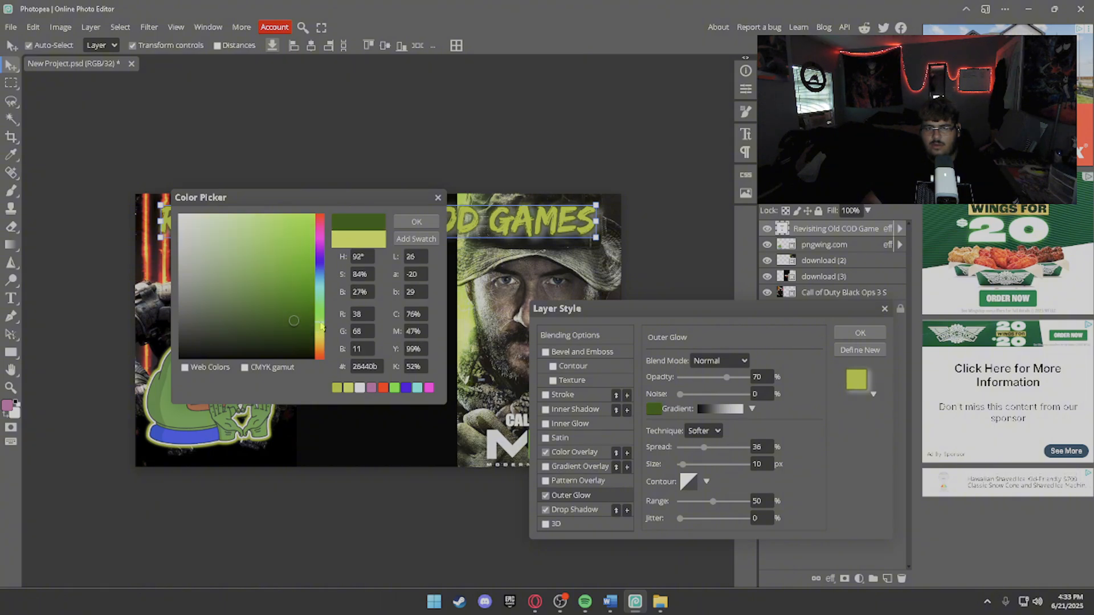
{"action": "mouse_move", "coordinate": [292, 320]}
{"action": "left_mouse_down"}
{"action": "mouse_move", "coordinate": [289, 298]}
{"action": "mouse_move", "coordinate": [290, 307]}
{"action": "left_mouse_up"}
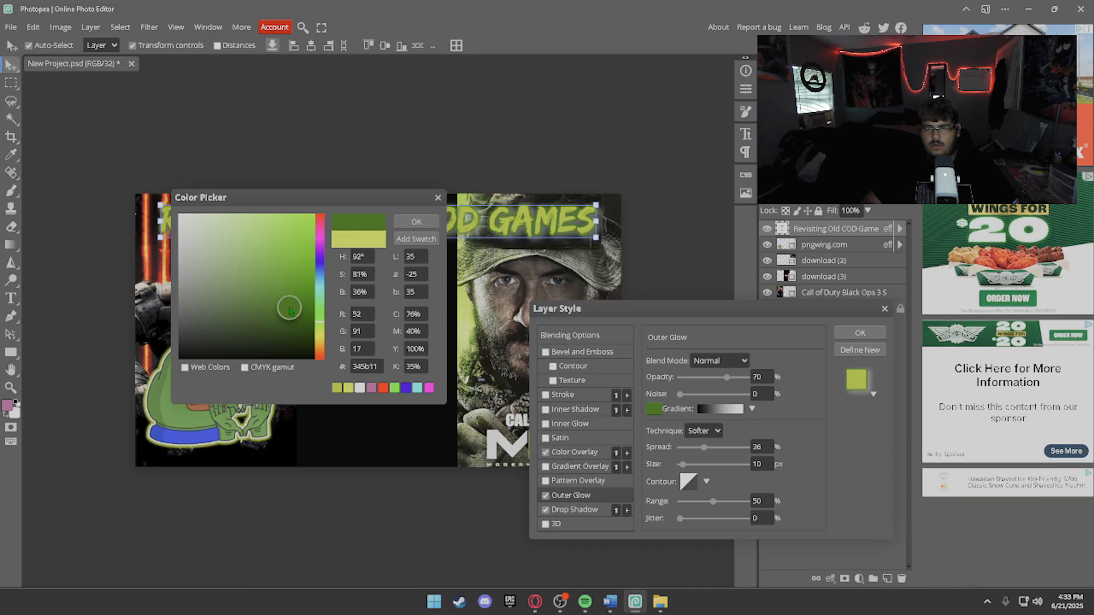
{"action": "left_click", "coordinate": [406, 222]}
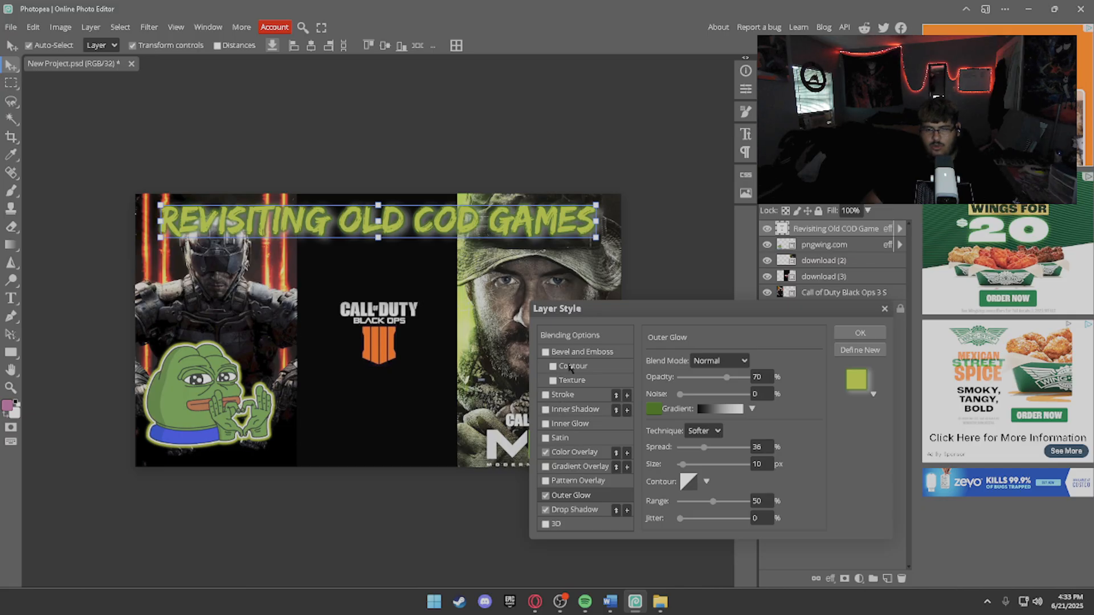
Add a black outside Stroke to the title and set its size to 6 px.
{"action": "left_click", "coordinate": [545, 394]}
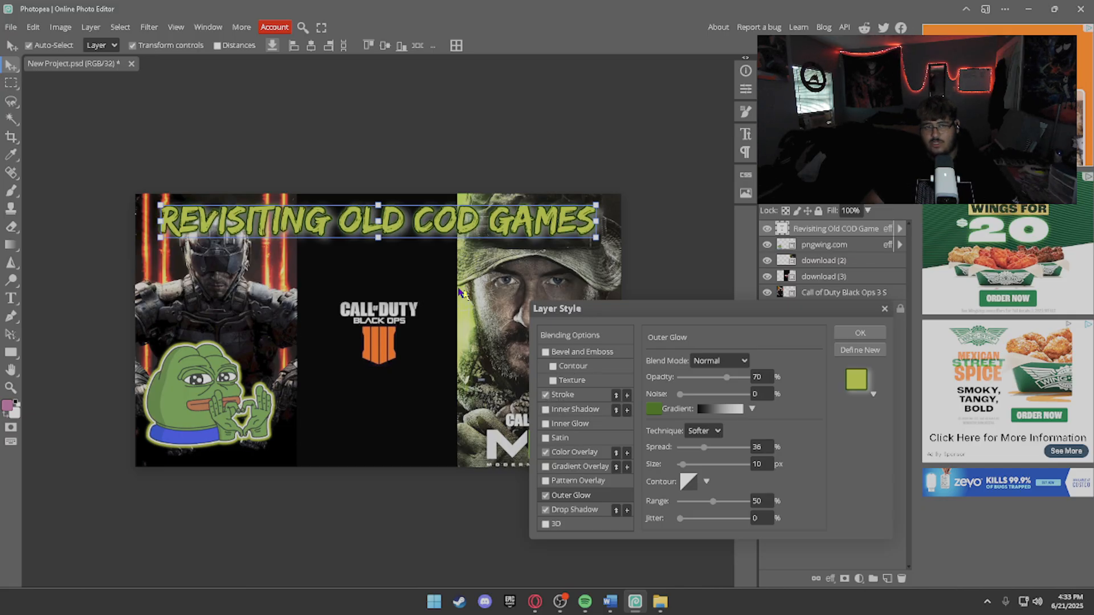
{"action": "left_click", "coordinate": [602, 397]}
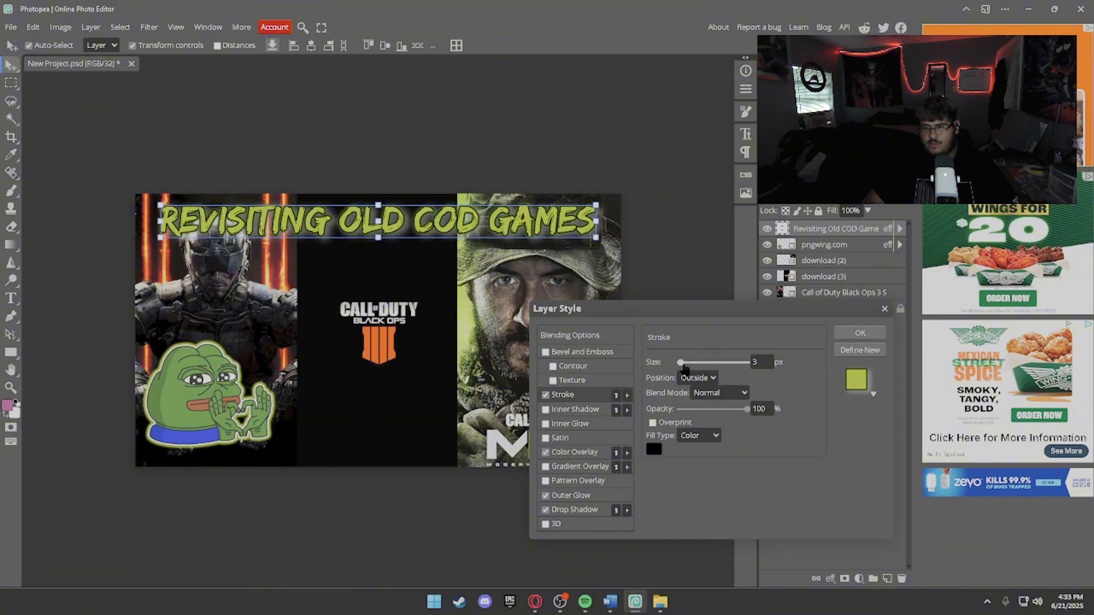
{"action": "left_click_drag", "start_coordinate": [684, 365], "coordinate": [680, 366]}
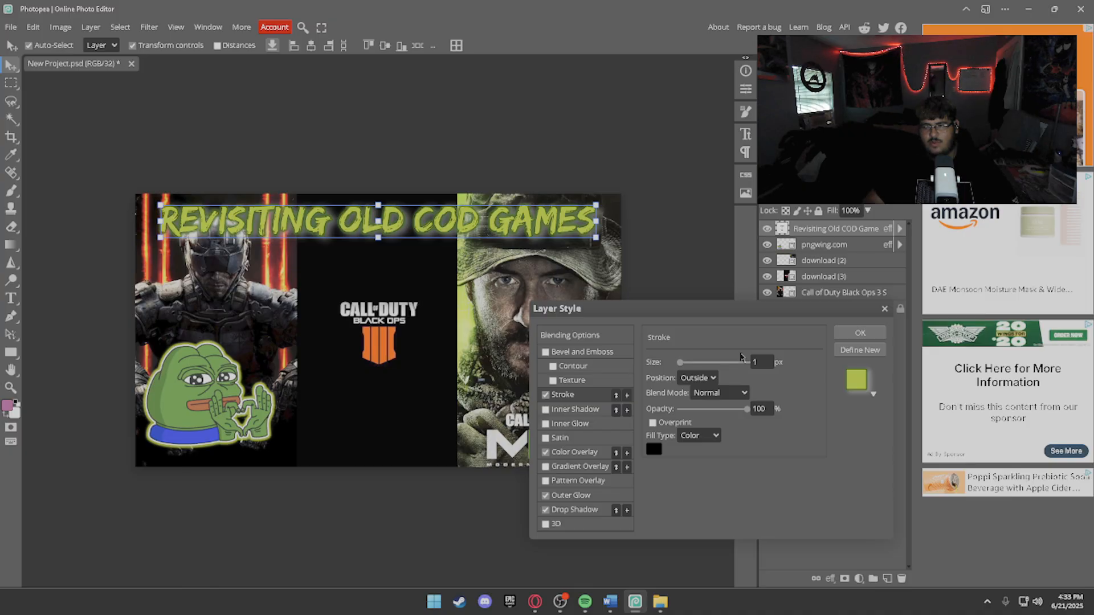
{"action": "left_click", "coordinate": [760, 360]}
{"action": "key", "text": "BackSpace"}
{"action": "type", "text": "3"}
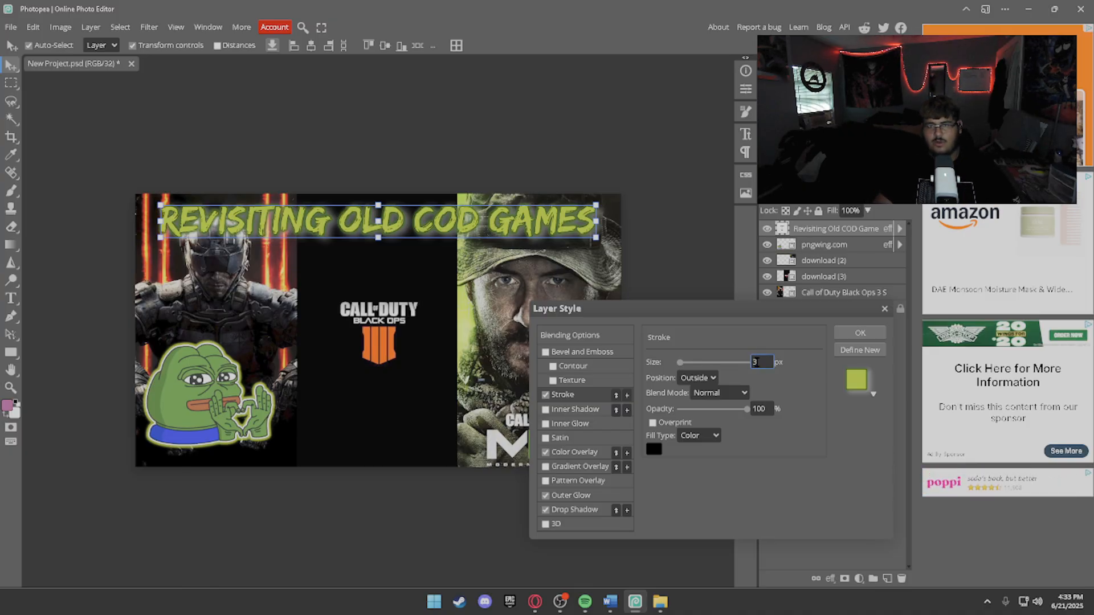
{"action": "key", "text": "BackSpace"}
{"action": "type", "text": "4"}
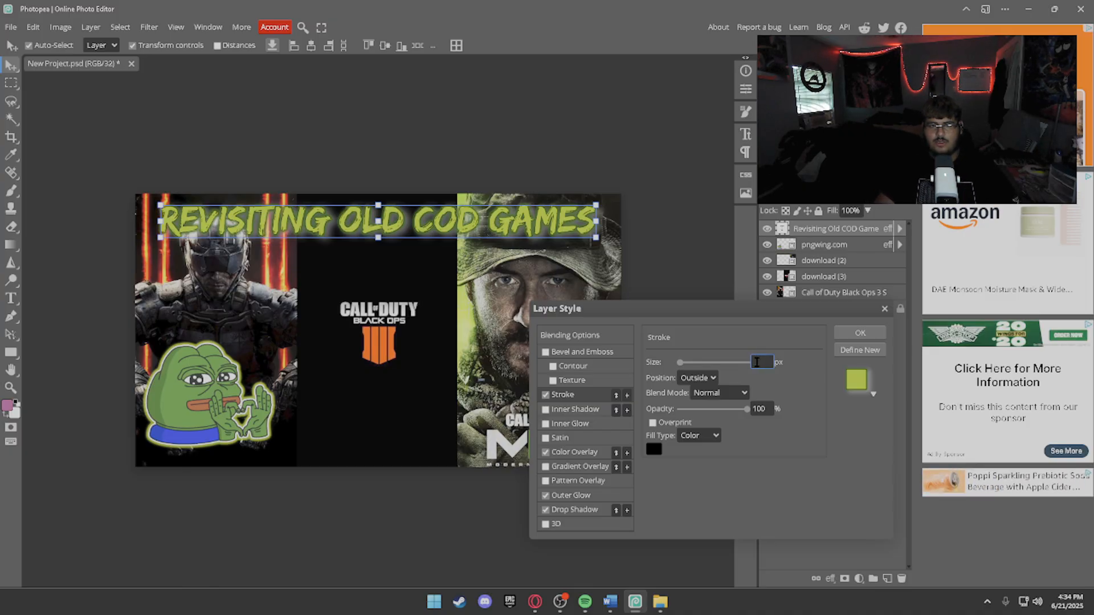
{"action": "key", "text": "BackSpace"}
{"action": "type", "text": "6"}
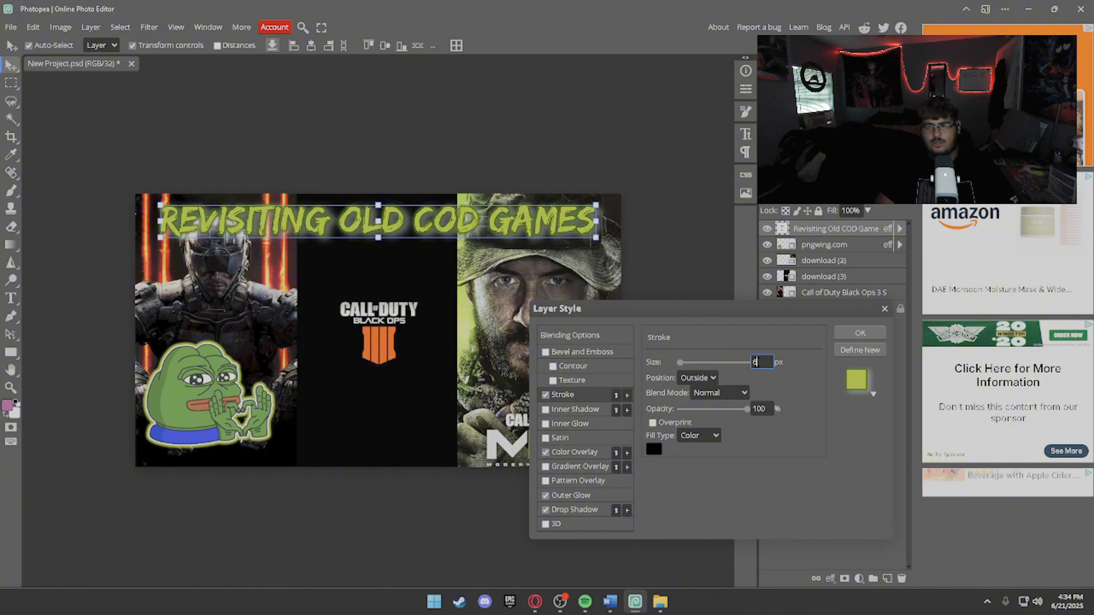
{"action": "left_click", "coordinate": [805, 381]}
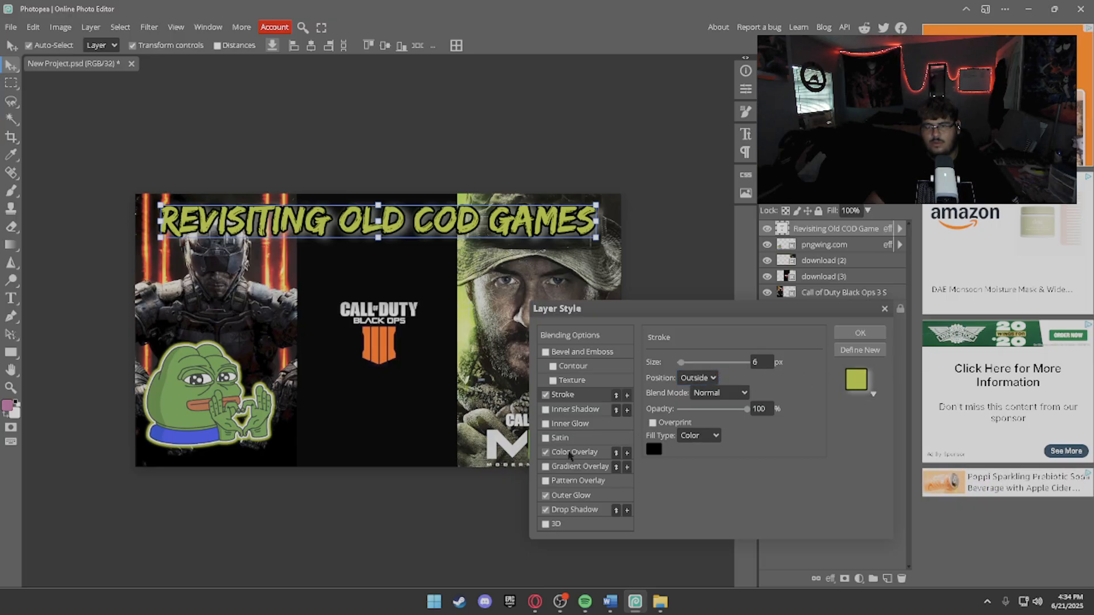
Set the title's outer glow to 83% opacity and 15 px size, apply the layer style and deselect the layer.
{"action": "left_click", "coordinate": [586, 495]}
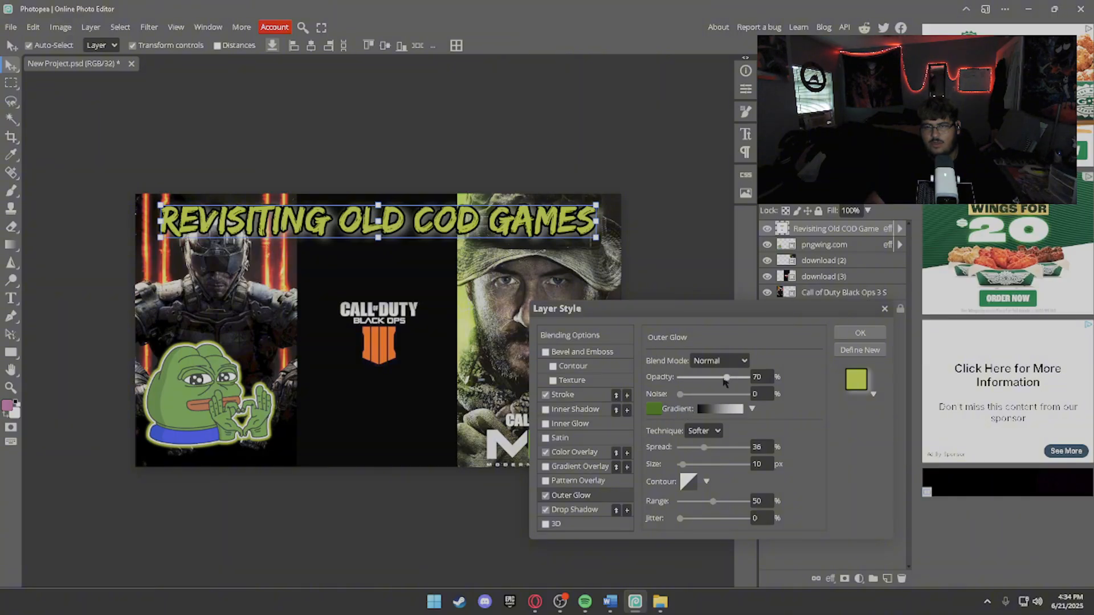
{"action": "left_click_drag", "start_coordinate": [728, 382], "coordinate": [736, 379]}
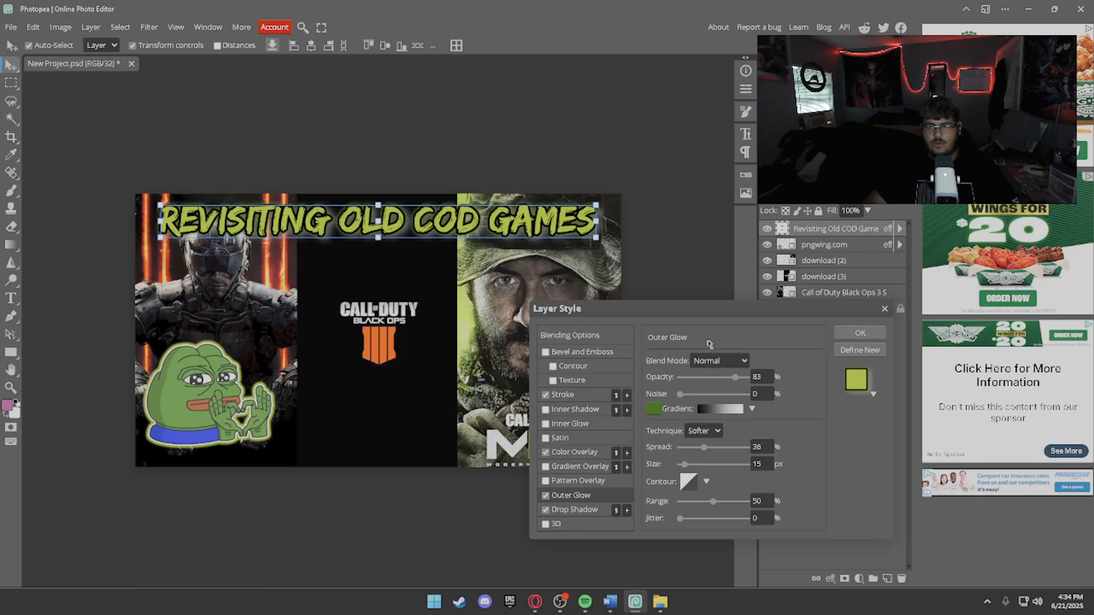
{"action": "left_click", "coordinate": [867, 338]}
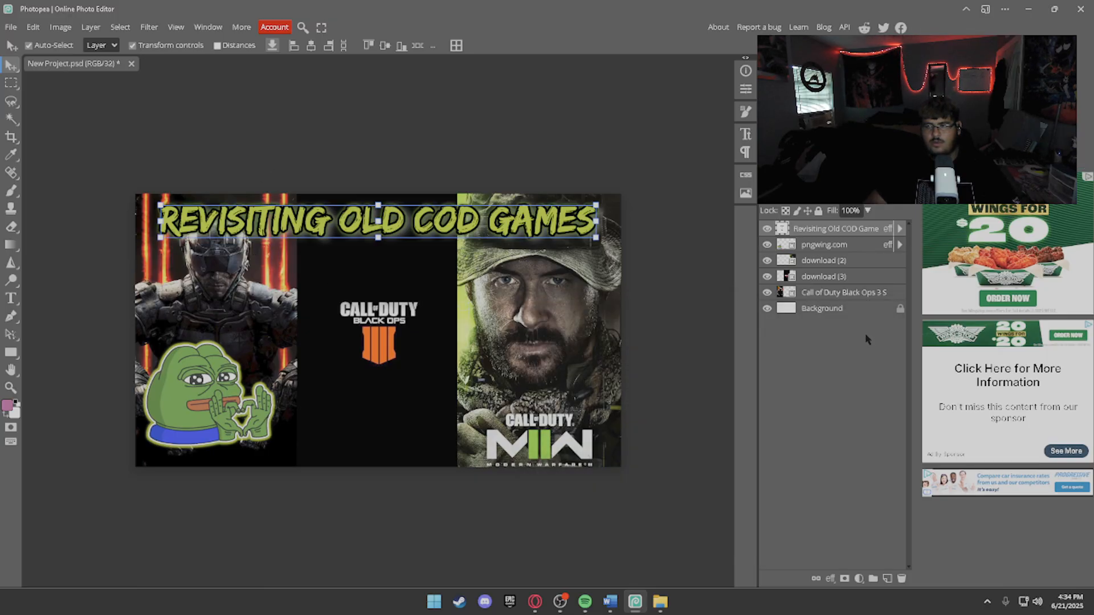
{"action": "left_click", "coordinate": [786, 397]}
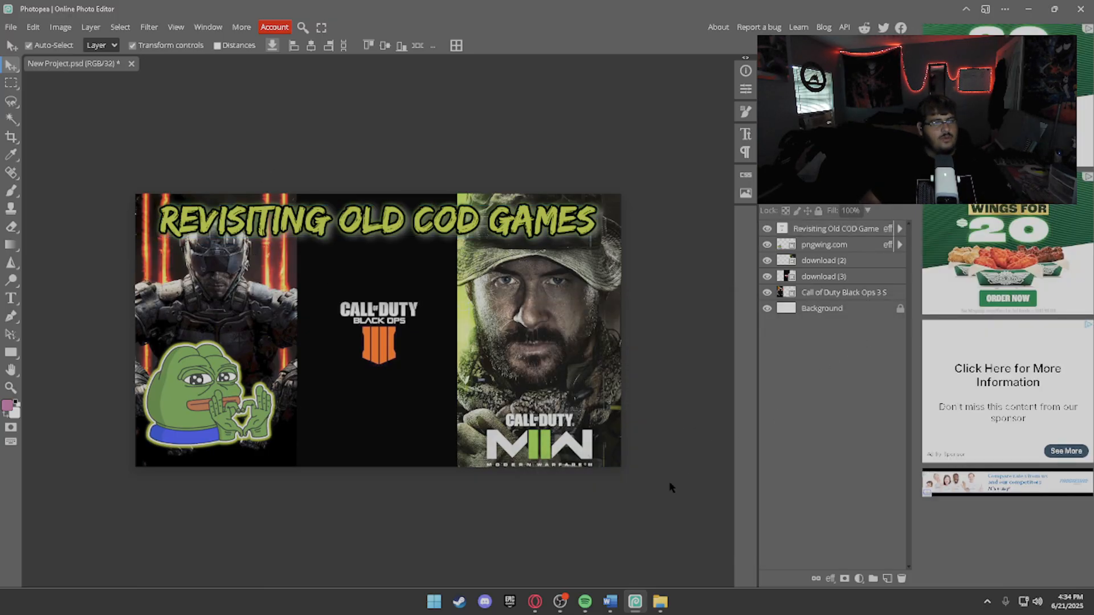